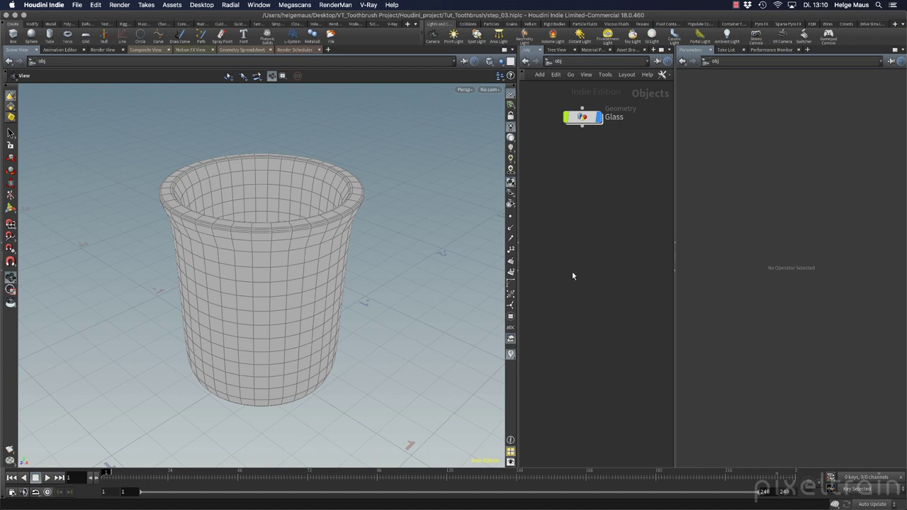
Check the viewport's background image display options, closing the dialog without changes.
key("d")
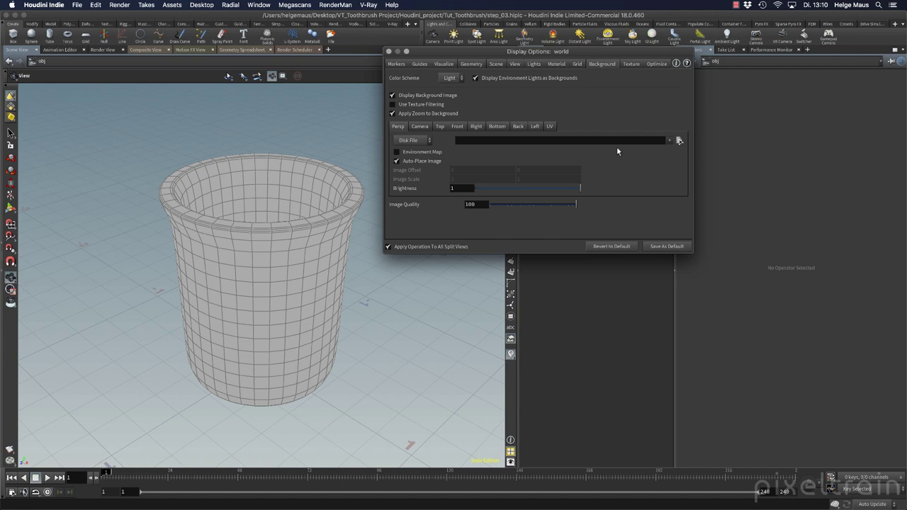
left_click(388, 51)
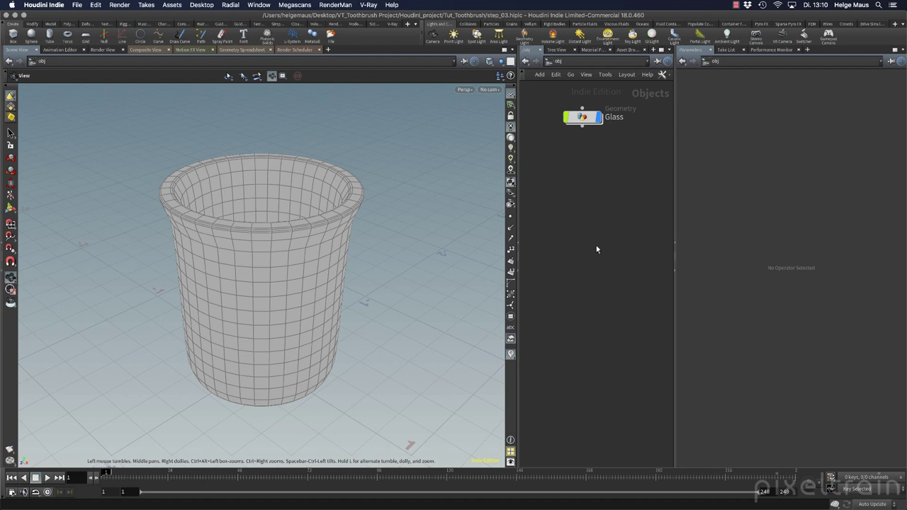
Hide the Glass object in the viewport and save the scene.
left_click(599, 117)
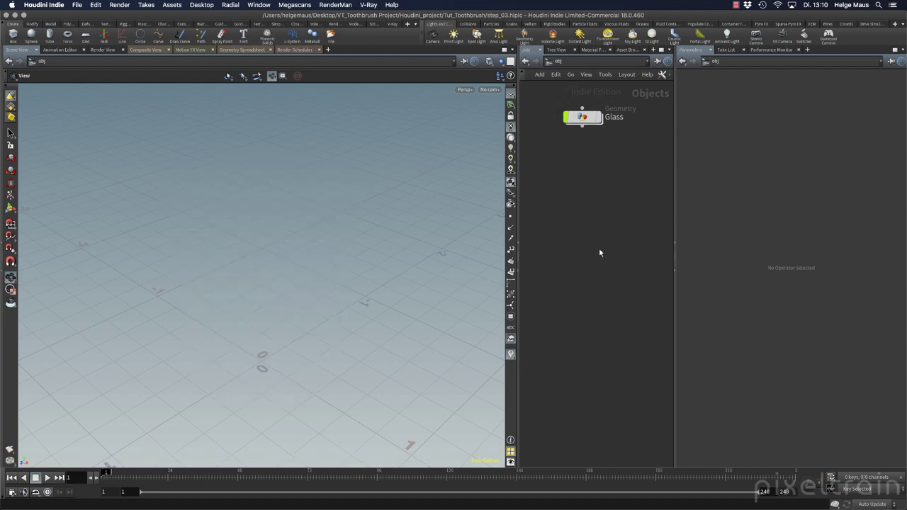
key("ctrl+s")
left_click_drag(312, 356, 330, 322)
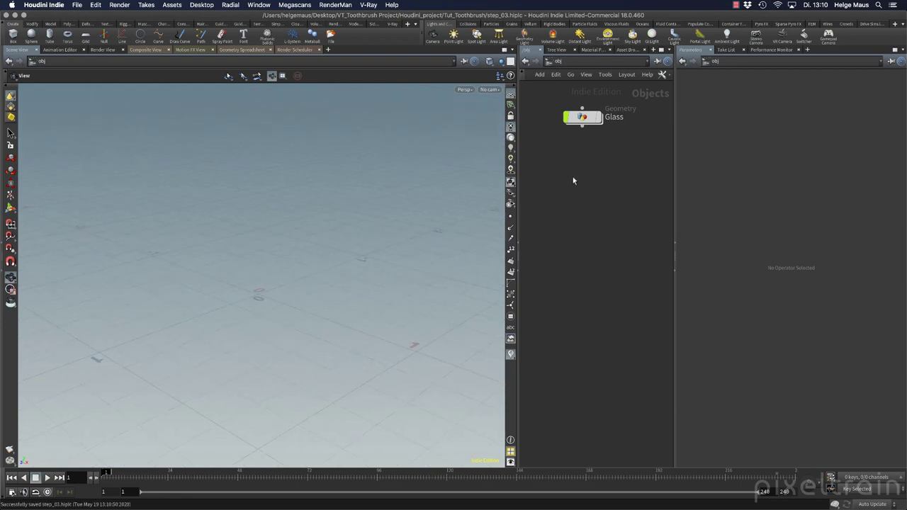
Add a Reference Image node to the object network and place it below the Glass node.
key("Tab")
type("ref")
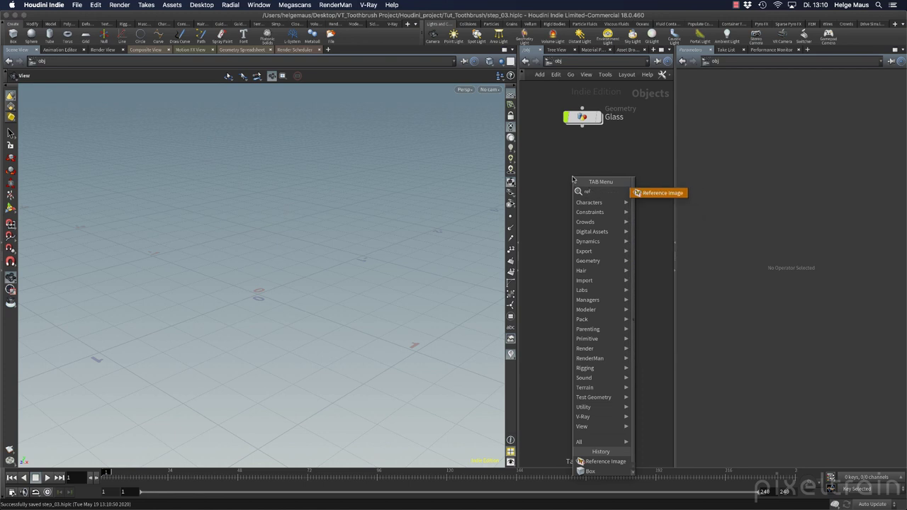
key("Return")
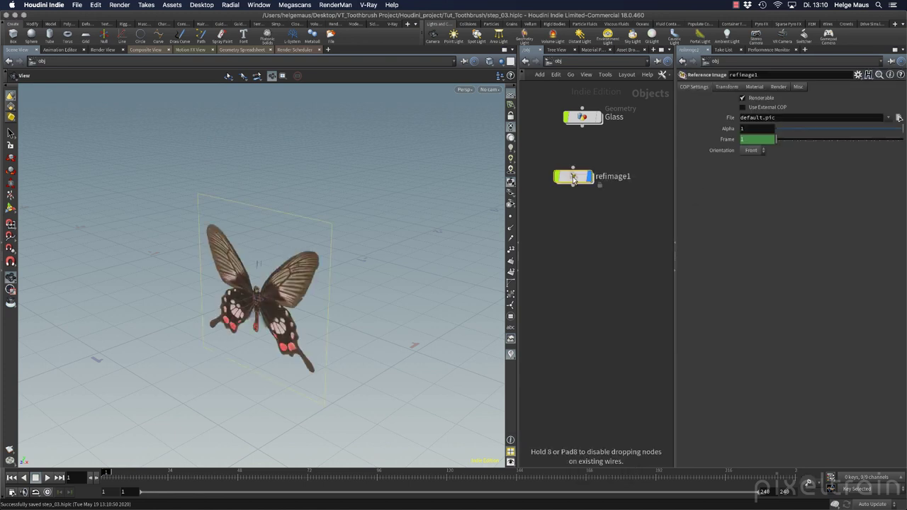
left_click(582, 175)
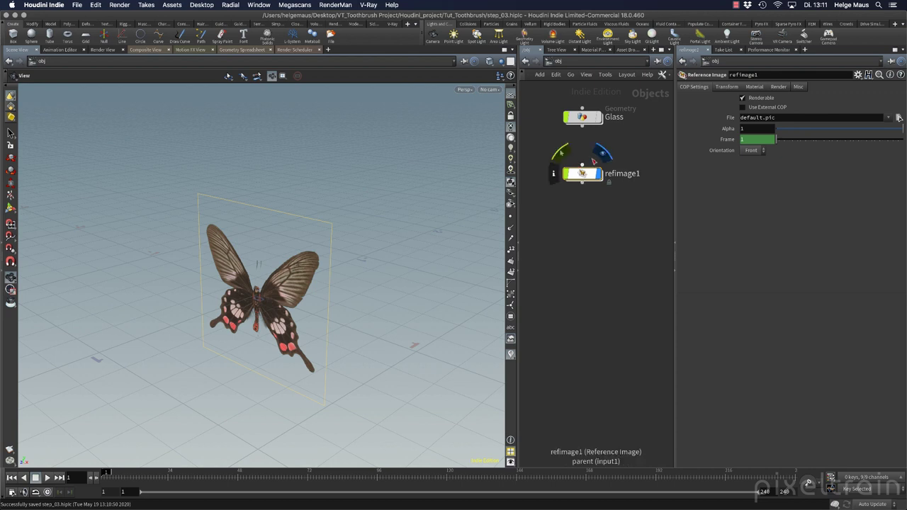
Look inside the reference image node at its compositing network and return to the object level.
double_click(583, 175)
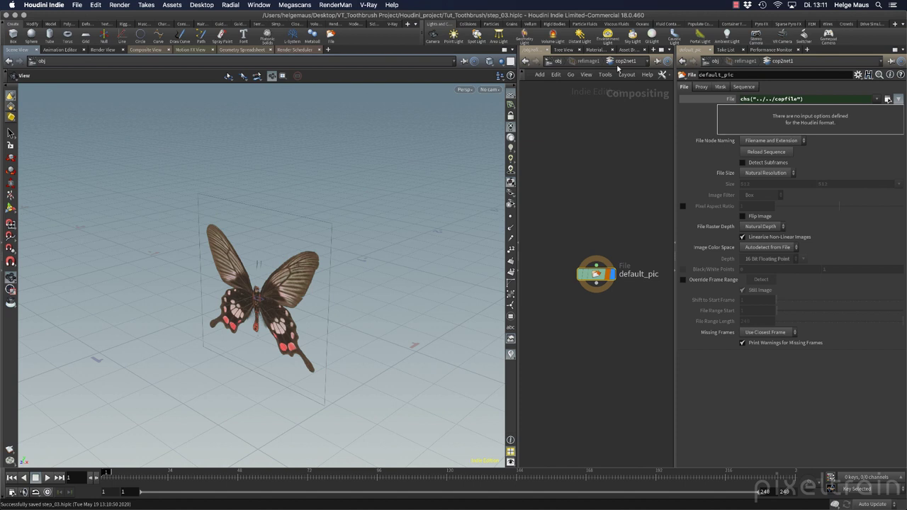
left_click(559, 61)
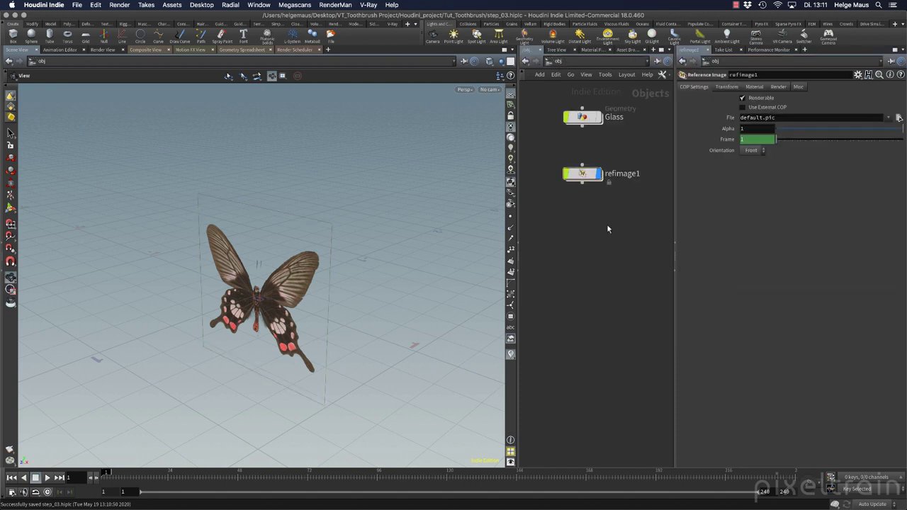
Set the reference image's orientation to Top and rename the node Ref_top.
left_click(586, 175)
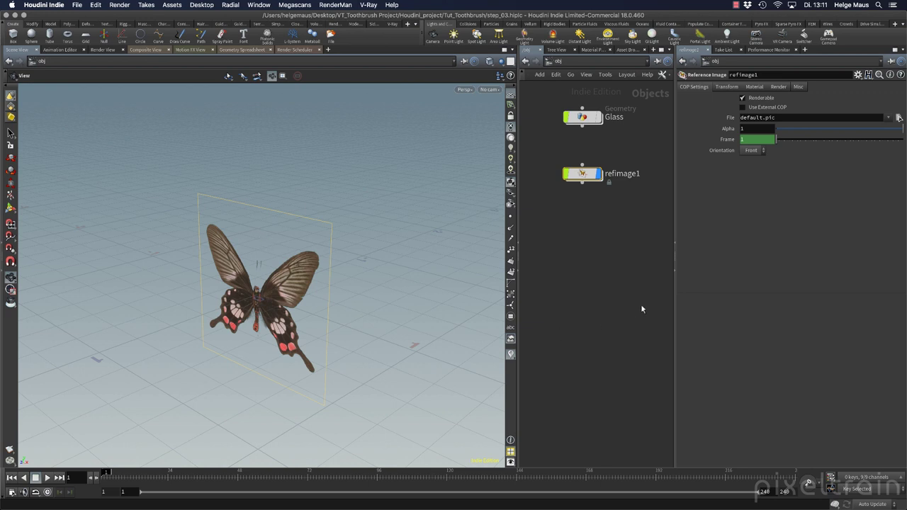
left_click(751, 151)
left_click(751, 169)
double_click(621, 173)
type("Ref_top")
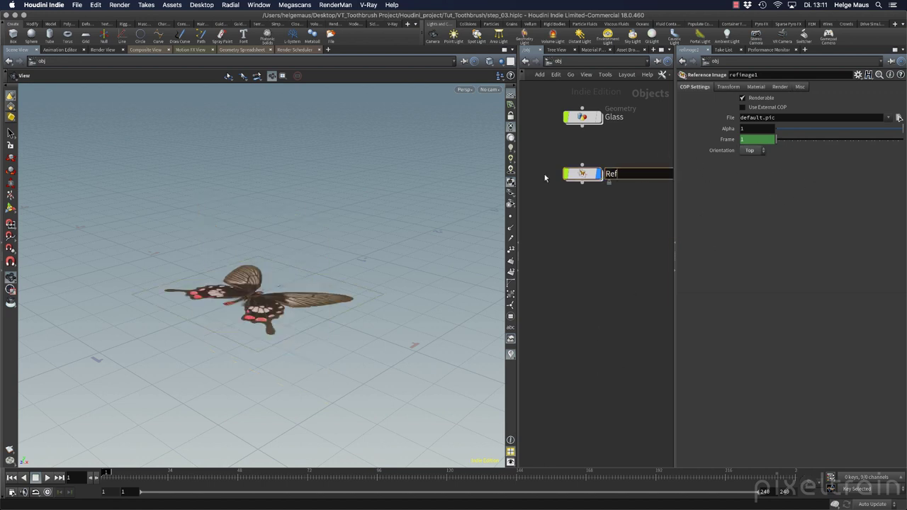
key("Return")
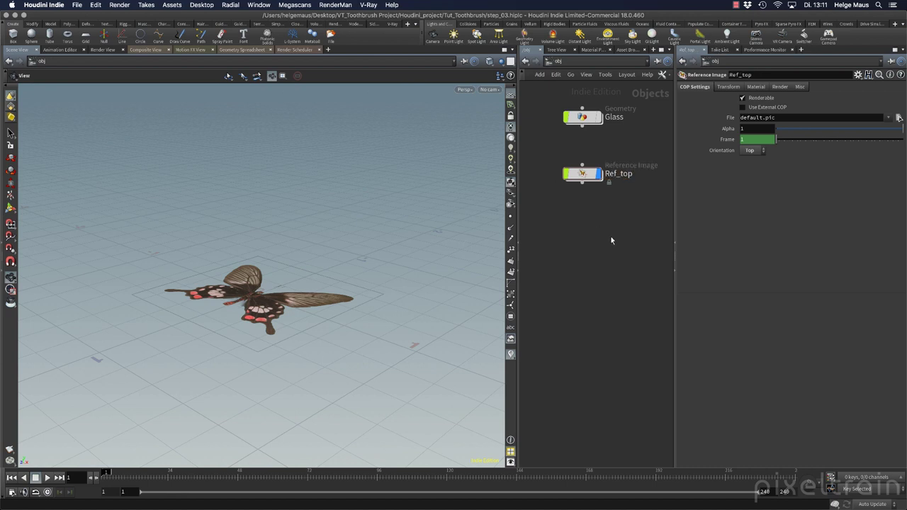
Add a second Reference Image node directly below Ref_top and rename it Ref_side.
left_click_drag(283, 248, 308, 283)
key("Tab")
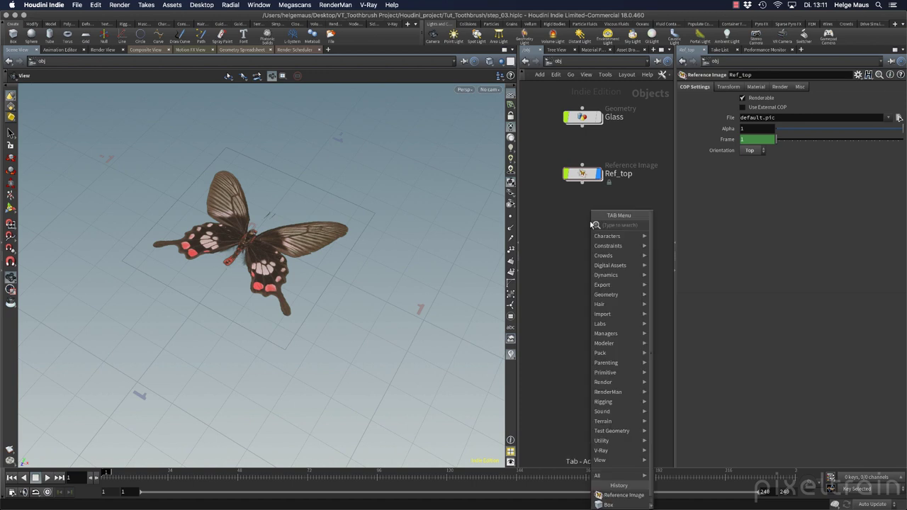
type("ref")
key("Return")
left_click(591, 221)
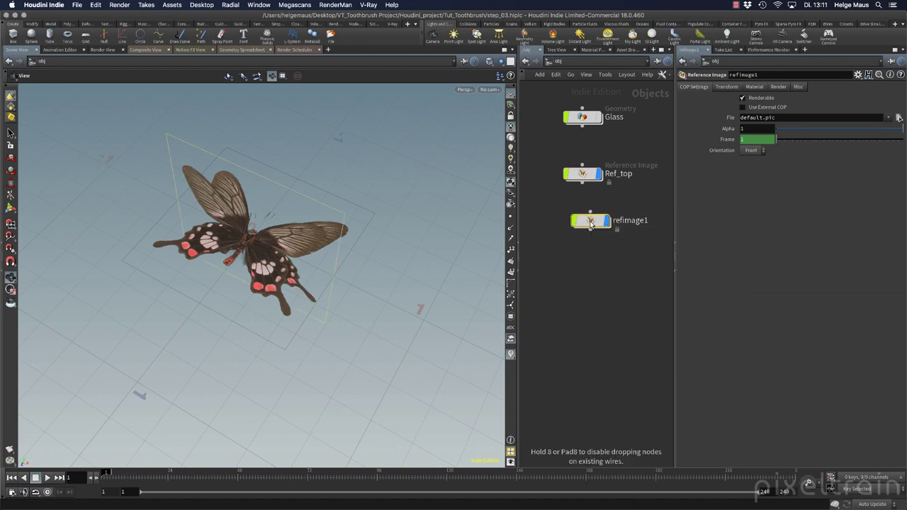
left_click_drag(591, 221, 583, 209)
left_click(615, 209)
double_click(614, 209)
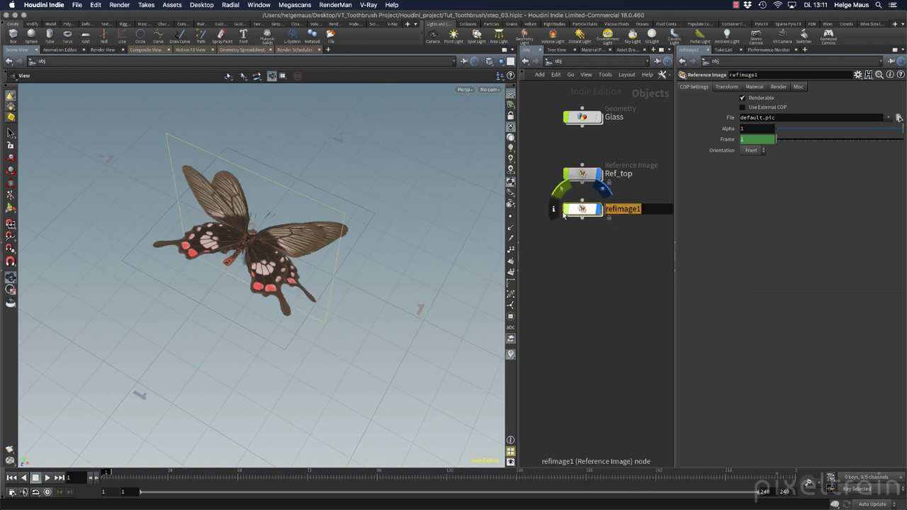
type("Ref_side")
key("Return")
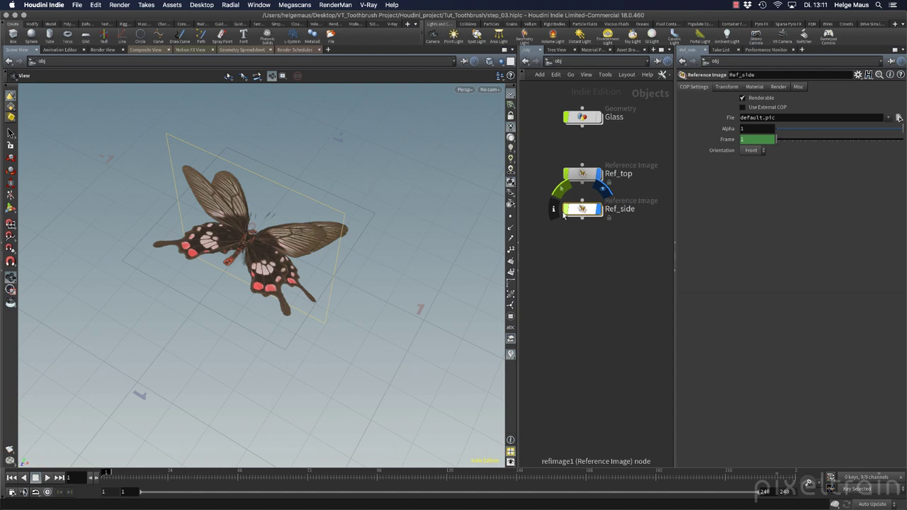
Set the orientation of Ref_side to Right and save the scene.
left_click(751, 151)
left_click(750, 177)
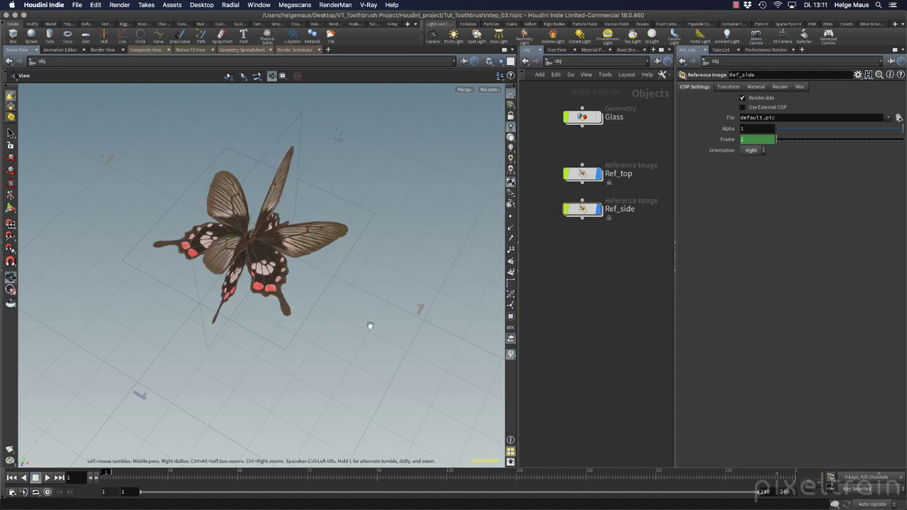
left_click_drag(320, 319, 332, 301)
right_click_drag(291, 296, 305, 270)
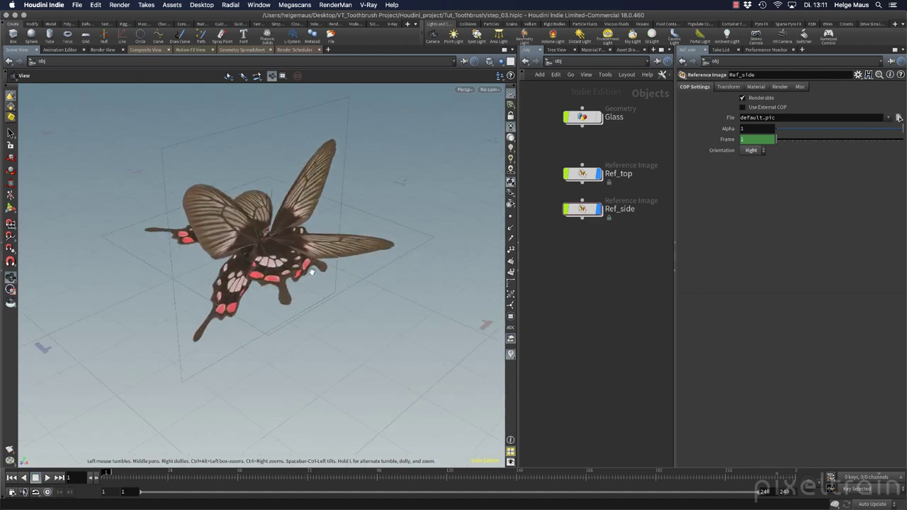
key("super+s")
mouse_move(282, 259)
left_mouse_down()
mouse_move(421, 261)
mouse_move(268, 263)
left_mouse_up()
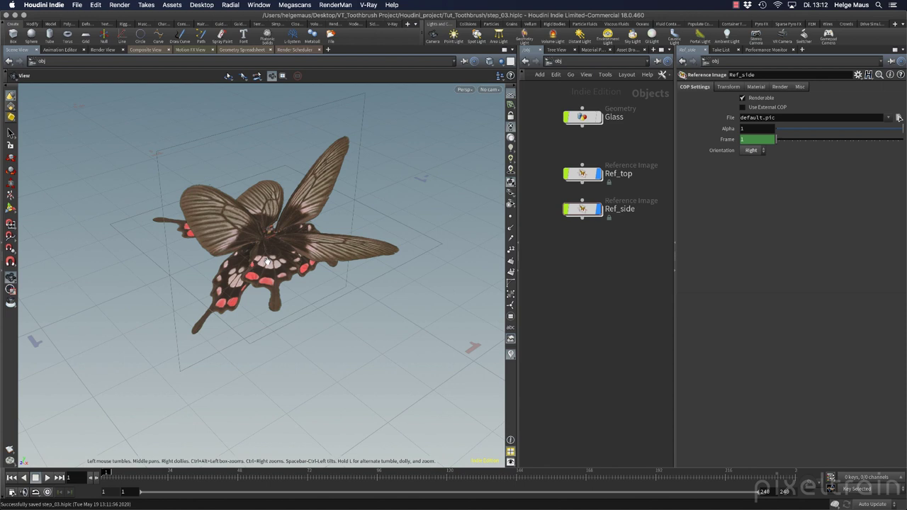
Assign Brush_top.jpg from the $JOB/ref folder as the image file of Ref_top.
left_click(585, 176)
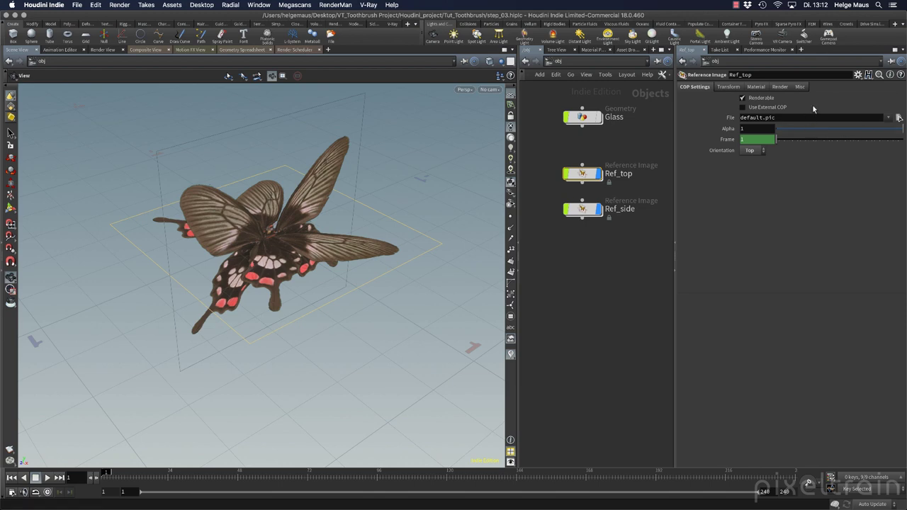
left_click(898, 118)
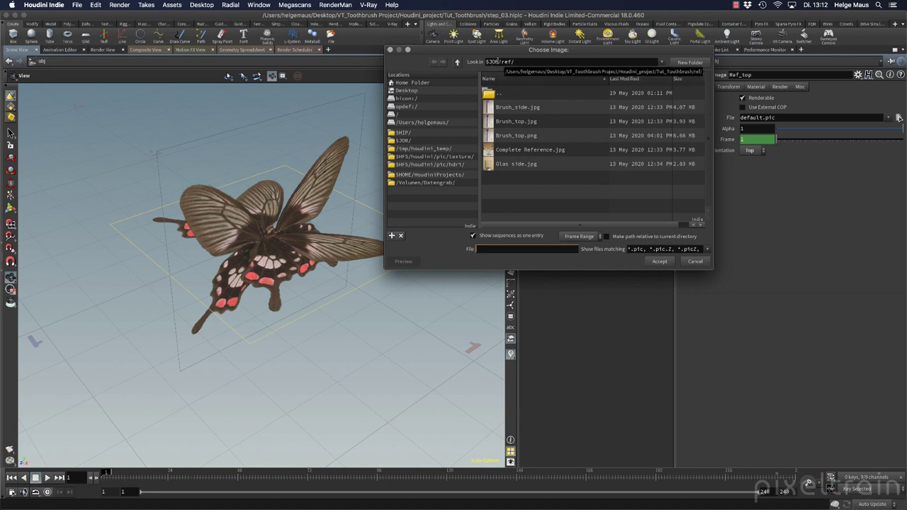
left_click(402, 140)
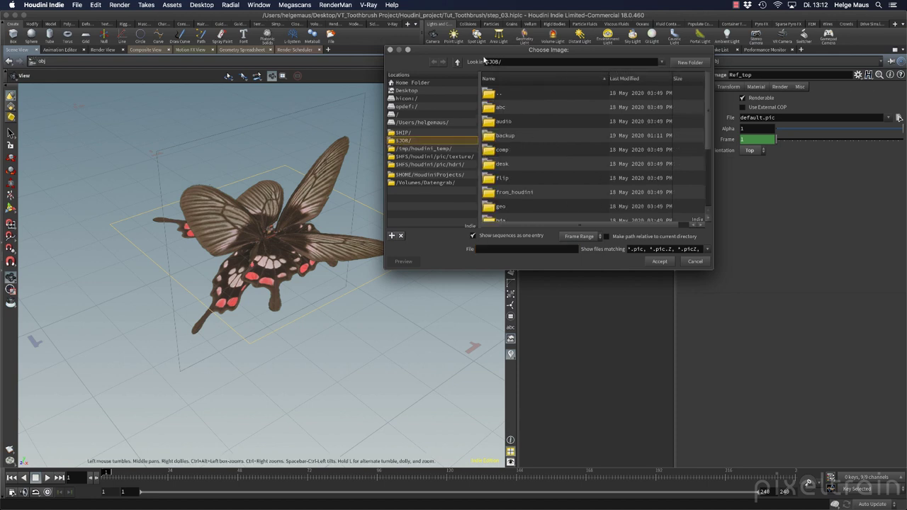
scroll(524, 166, "down", 3)
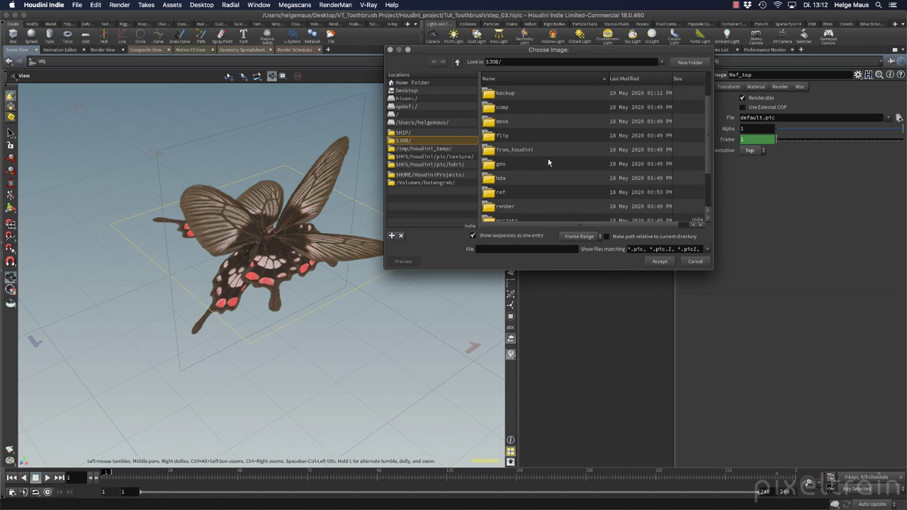
double_click(496, 167)
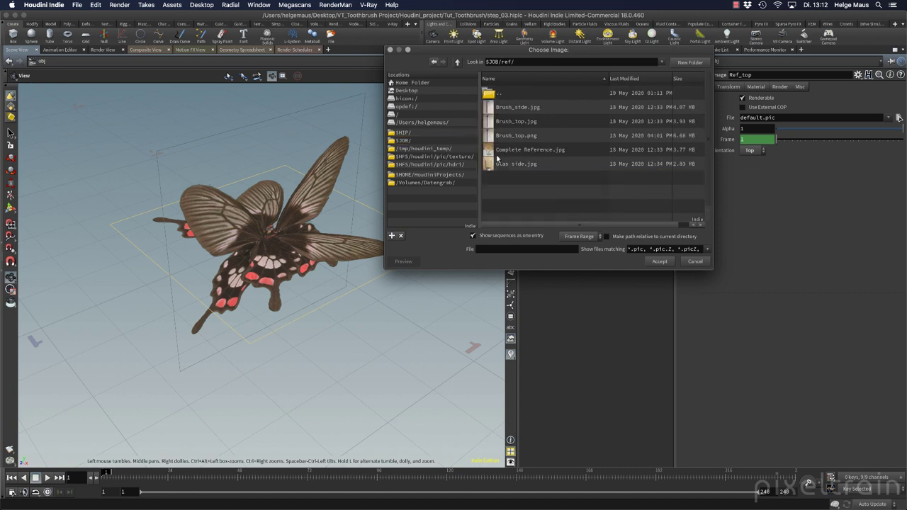
left_click(505, 122)
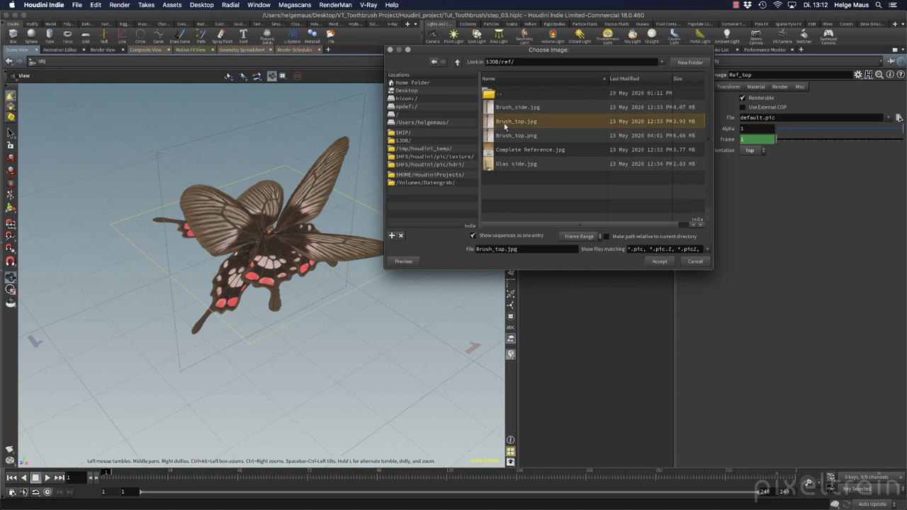
left_click(660, 261)
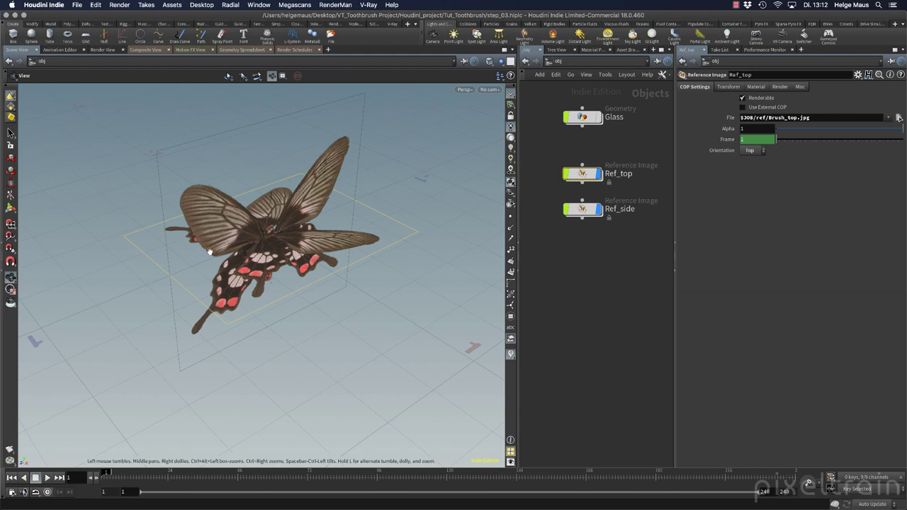
Switch Use External COP on and off again for Ref_top to reload its image.
scroll(224, 250, "up", 5)
left_click_drag(224, 250, 348, 287)
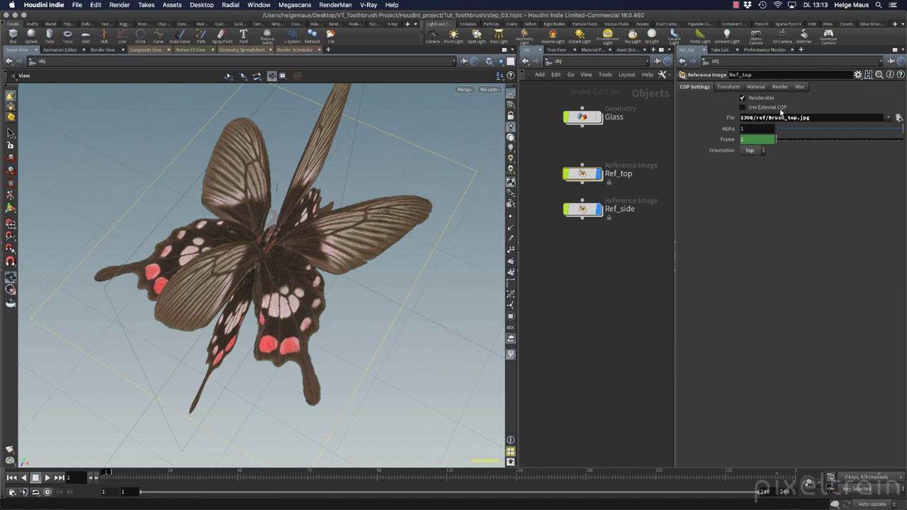
left_click(759, 108)
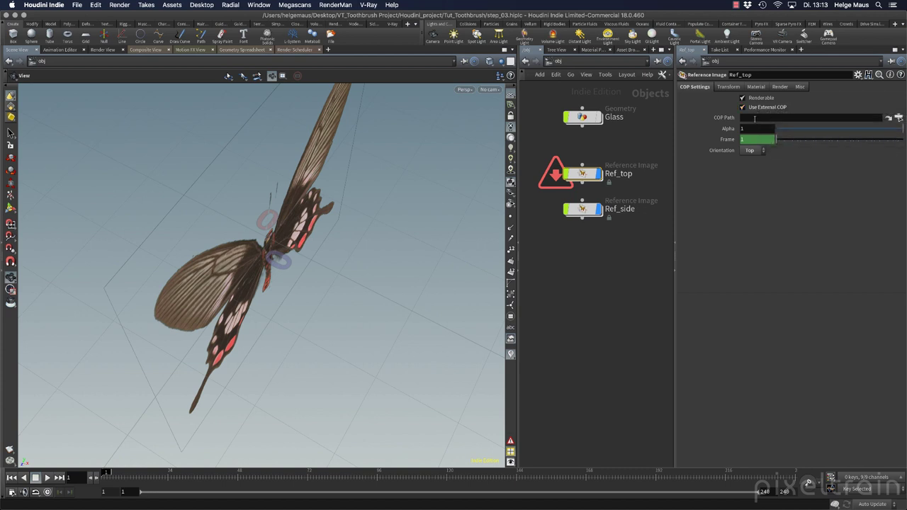
left_click(758, 108)
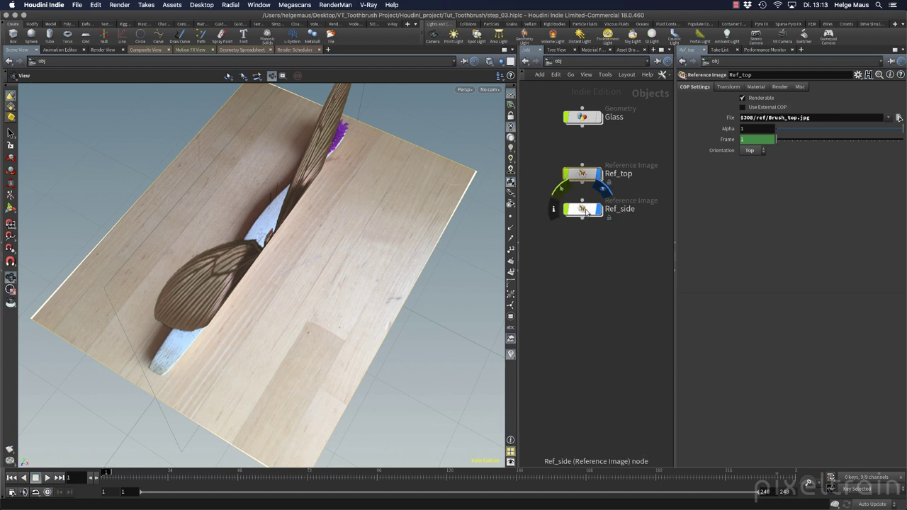
Assign Brush_side.jpg from the $JOB/ref folder as the image file of Ref_side and save the scene.
left_click(587, 211)
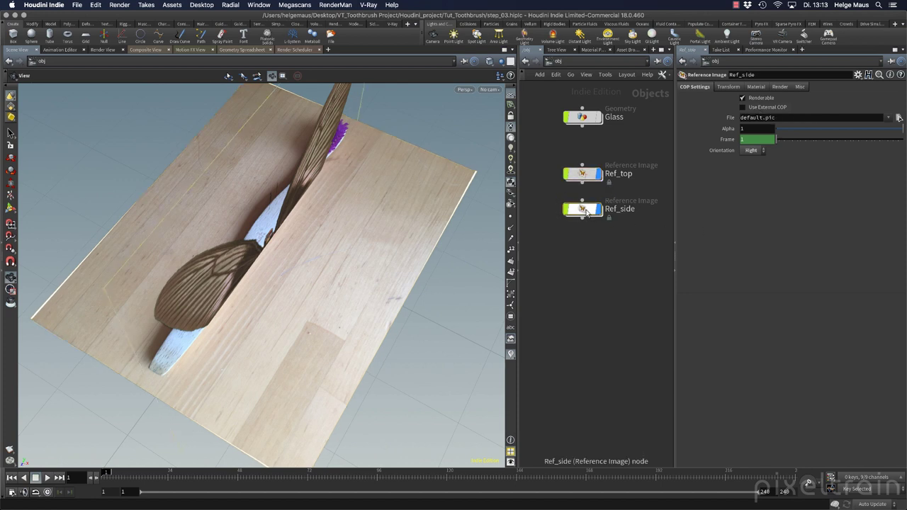
left_click(899, 117)
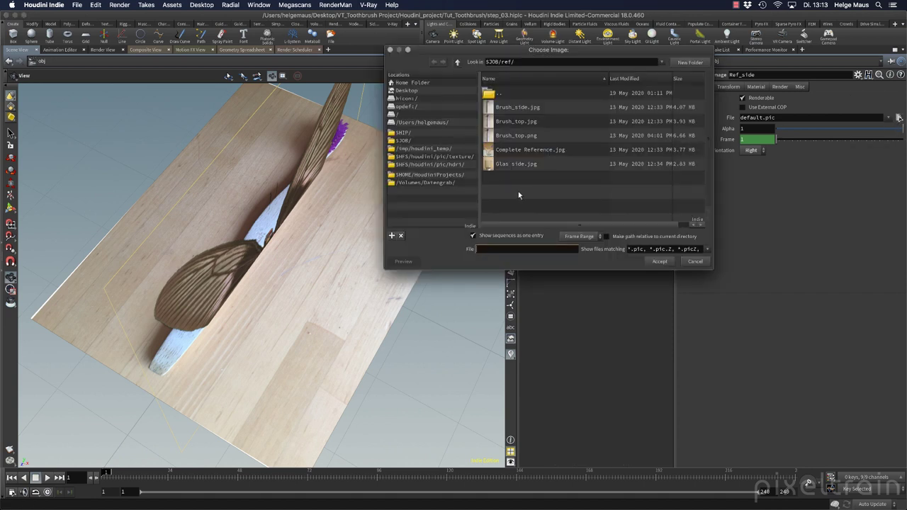
left_click(510, 108)
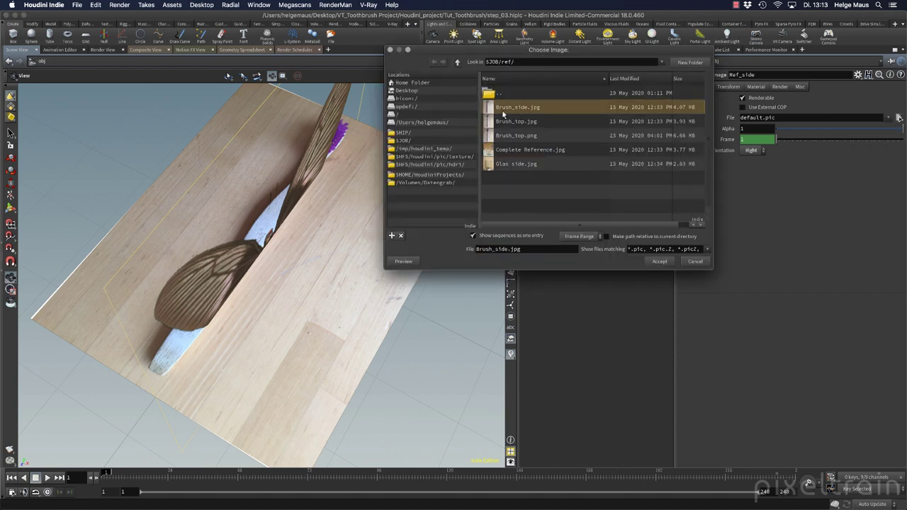
left_click(659, 261)
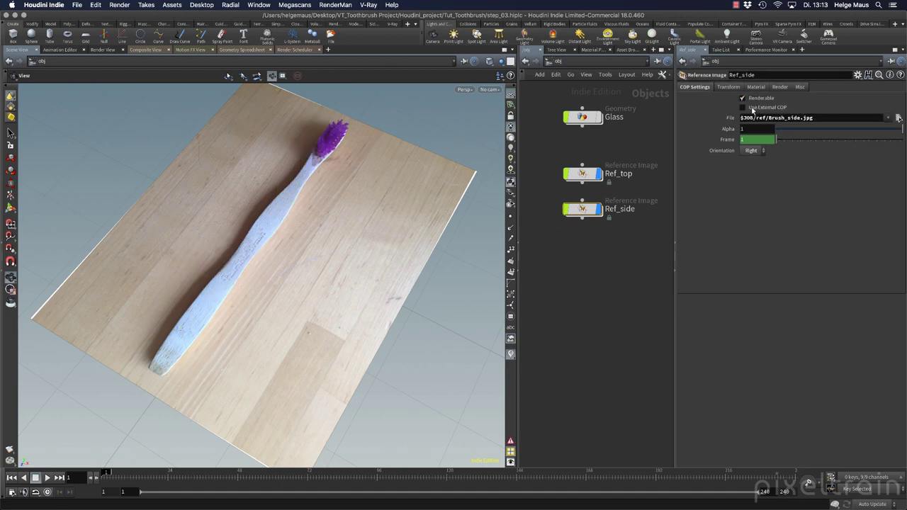
mouse_move(355, 257)
left_mouse_down()
mouse_move(283, 227)
mouse_move(382, 255)
mouse_move(350, 251)
mouse_move(366, 214)
mouse_move(413, 245)
mouse_move(354, 264)
mouse_move(366, 234)
mouse_move(364, 258)
left_mouse_up()
key("super+s")
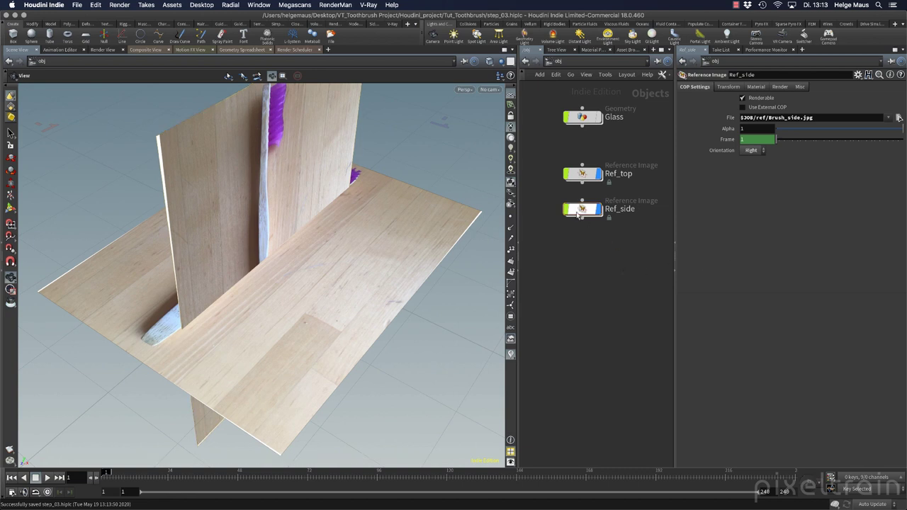
Rotate Ref_side to 90 degrees in X and 180 degrees in Y so the brush lies lengthwise along the top reference.
left_click(728, 86)
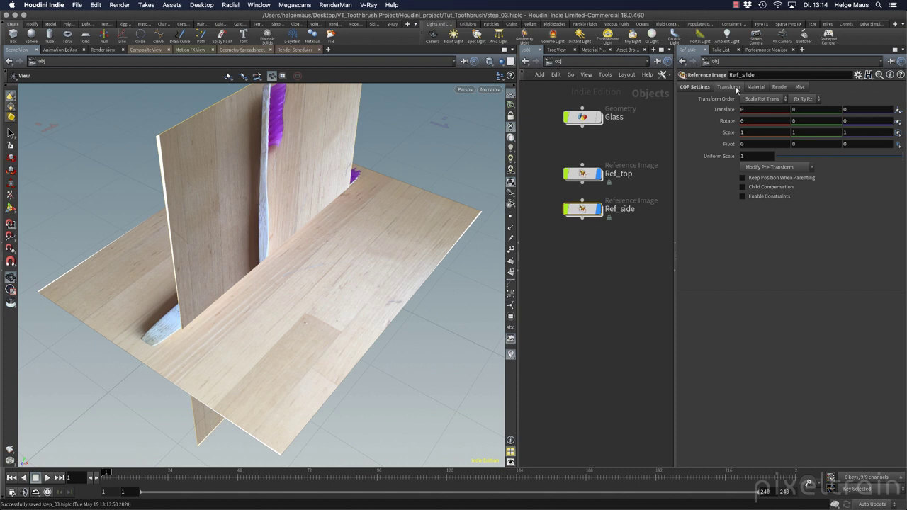
left_click(10, 209)
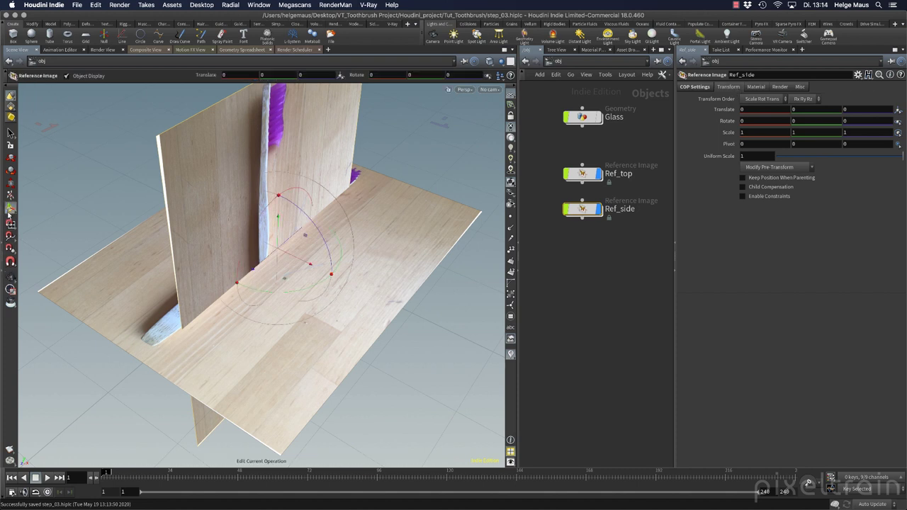
left_click_drag(419, 248, 361, 261, "alt")
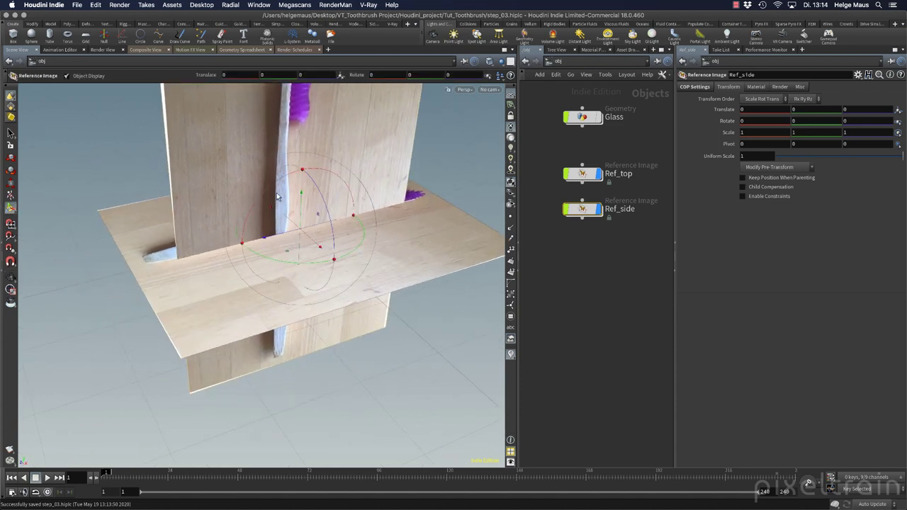
left_click_drag(286, 182, 458, 222)
left_click_drag(444, 166, 422, 145)
key("space")
mouse_move(439, 346)
left_mouse_down()
mouse_move(409, 312)
mouse_move(445, 353)
left_mouse_up()
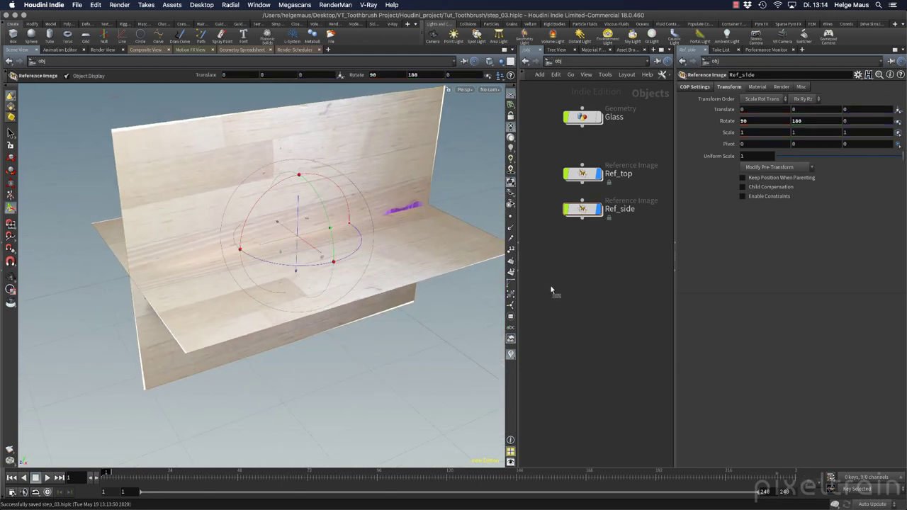
key("Escape")
left_click_drag(439, 288, 313, 244)
key("Return")
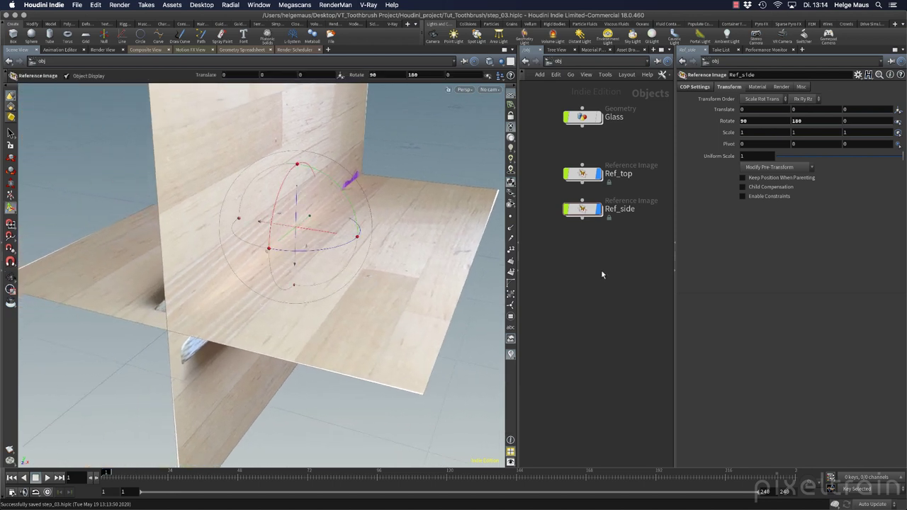
Hide Ref_top and raise Ref_side to about 0.065 in Y.
left_click(600, 175)
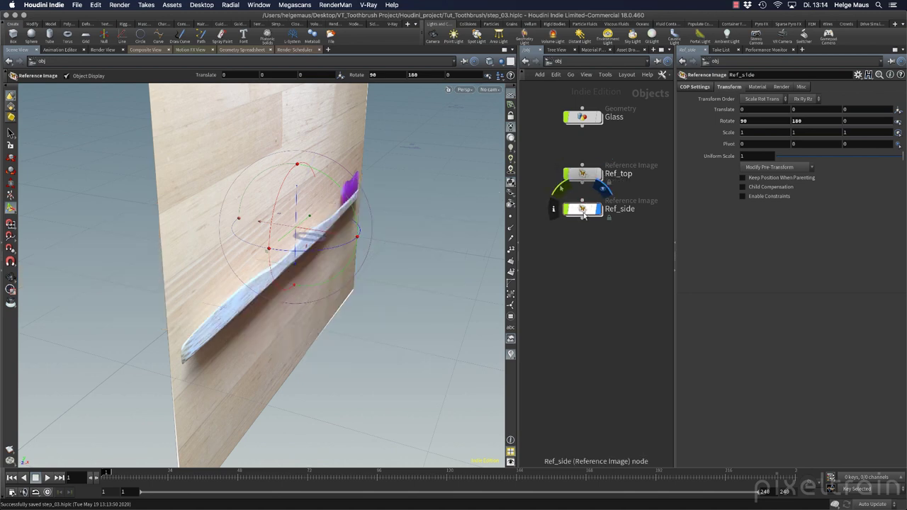
left_click_drag(324, 318, 345, 245)
key("Return")
Check Ref_side in the Right view and set its X translation to -0.1 so the grid lies in front of it.
key("space+2")
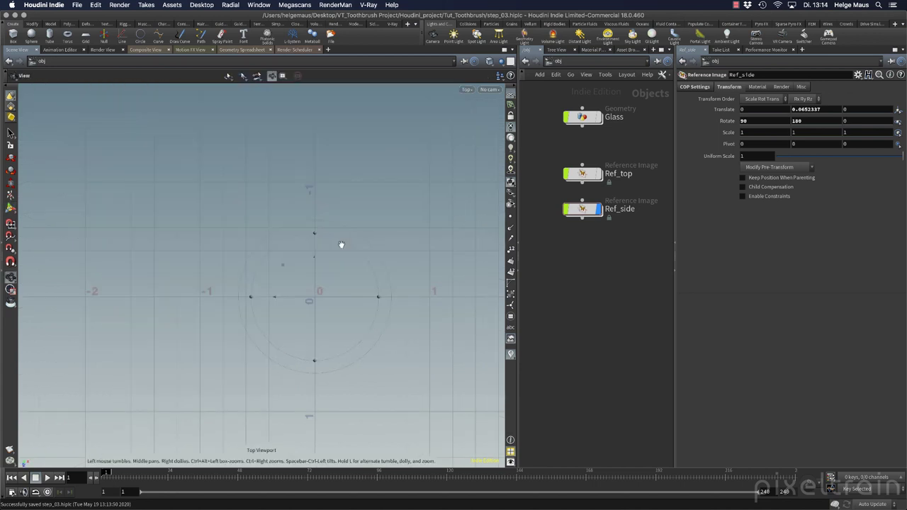
key("space+3")
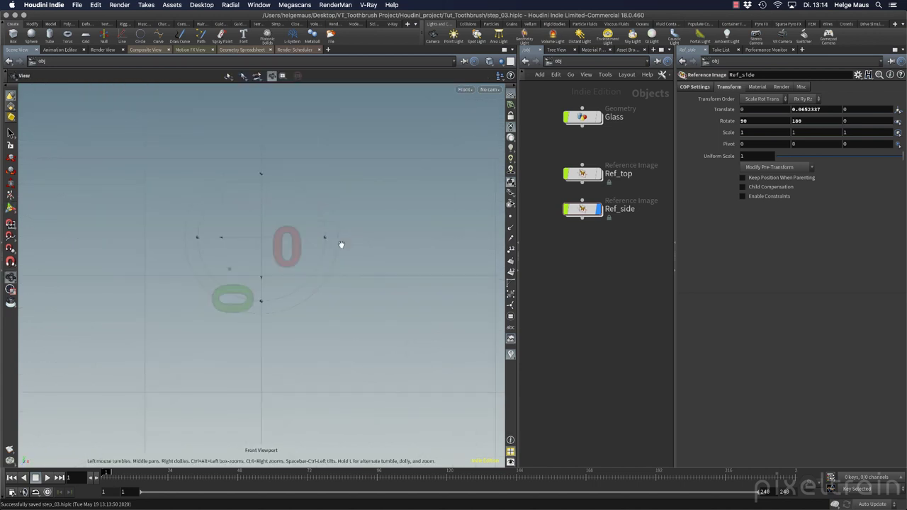
key("space+4")
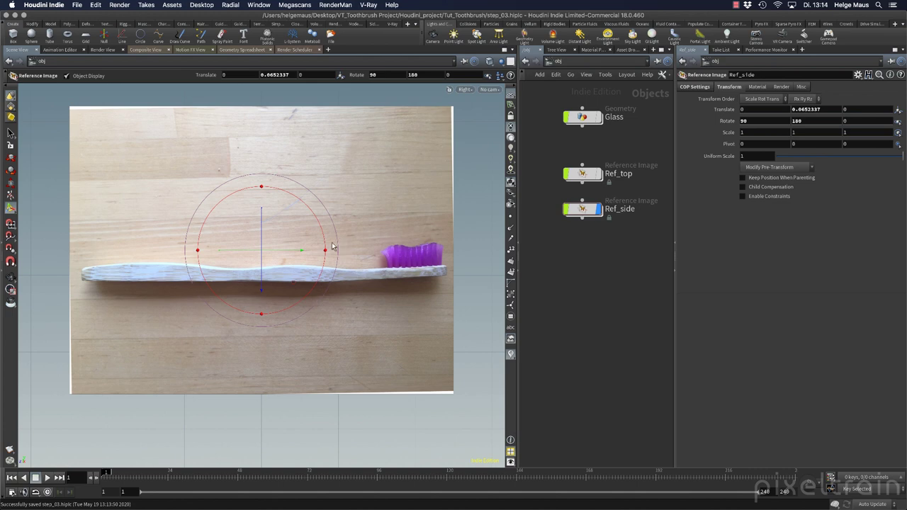
key("space")
right_click_drag(233, 265, 360, 255)
middle_click_drag(375, 262, 370, 229)
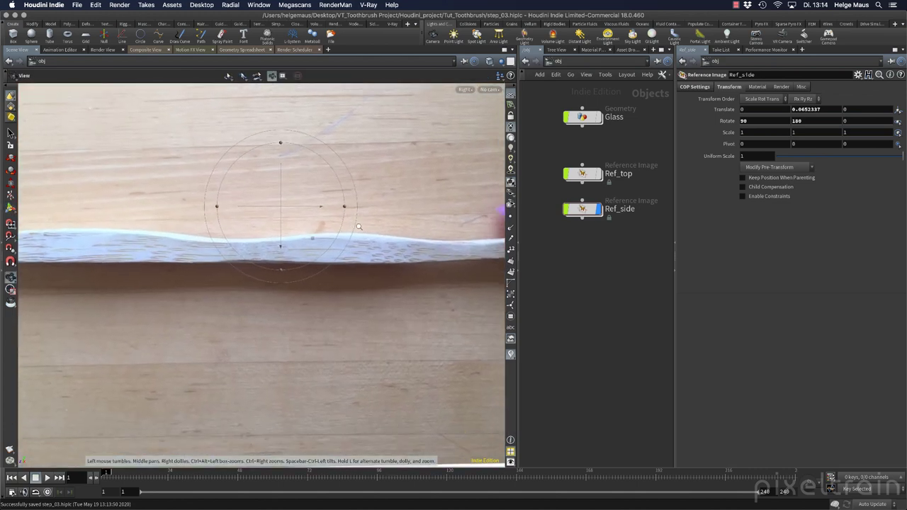
right_click_drag(370, 229, 253, 238)
key("space")
middle_click_drag(331, 243, 284, 244)
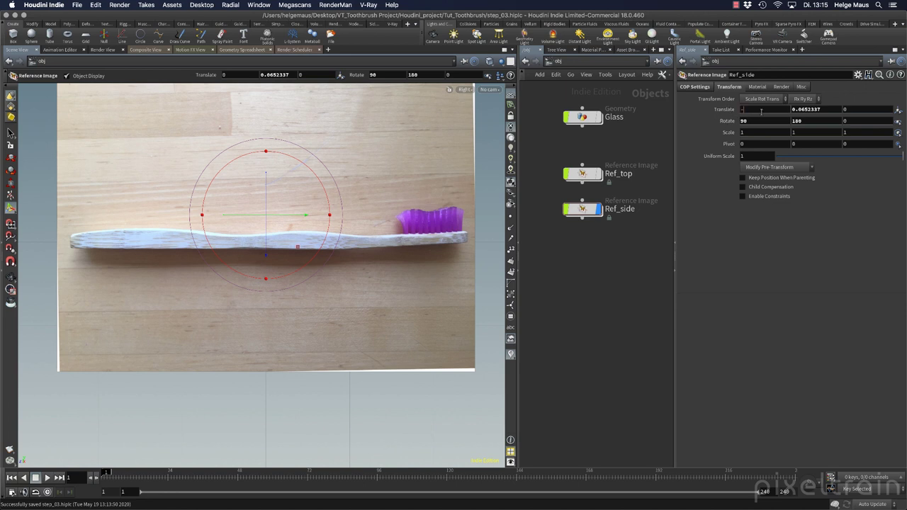
key("Return")
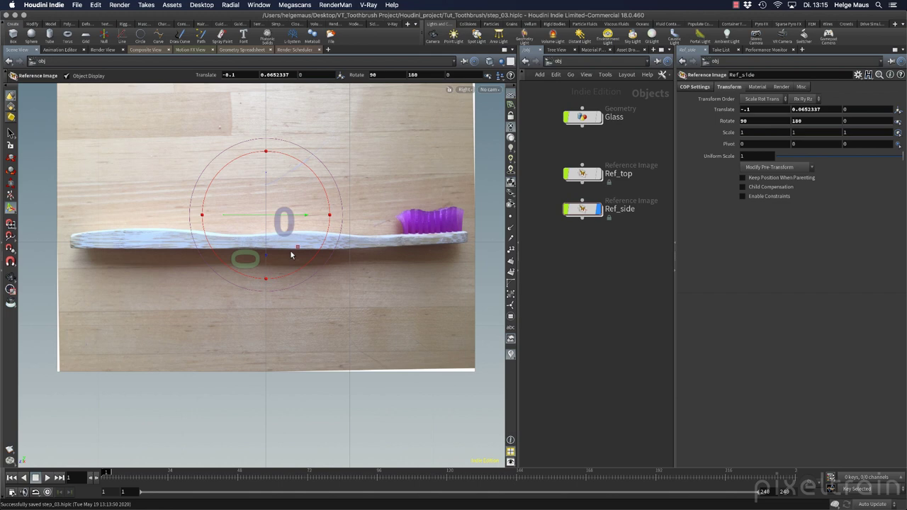
Raise Ref_side to about 0.08 in Y in the Right view, aligning the brush handle with the horizontal grid axis.
key("space")
right_click_drag(191, 288, 246, 284)
middle_click_drag(245, 283, 241, 291)
right_click_drag(290, 283, 268, 286)
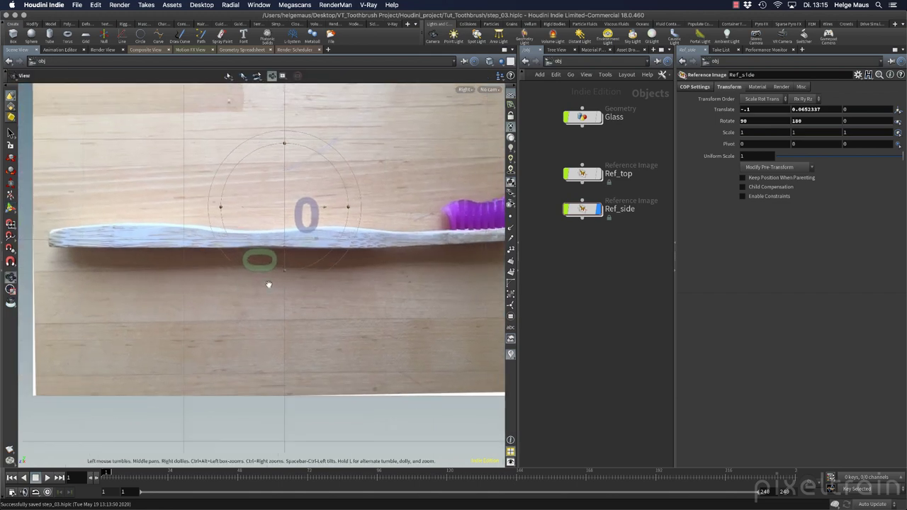
key("Return")
left_click_drag(286, 234, 286, 225)
key("space")
middle_click_drag(404, 254, 355, 257)
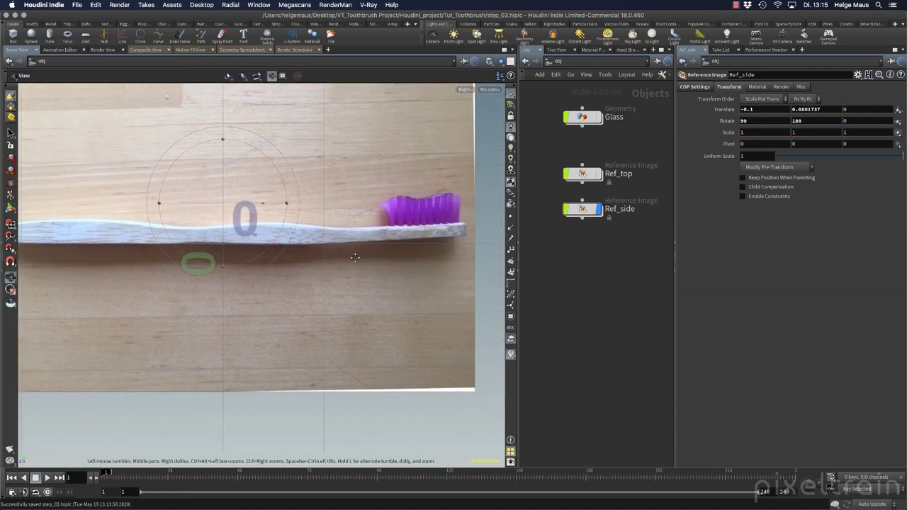
left_click_drag(336, 260, 376, 253)
key("Return")
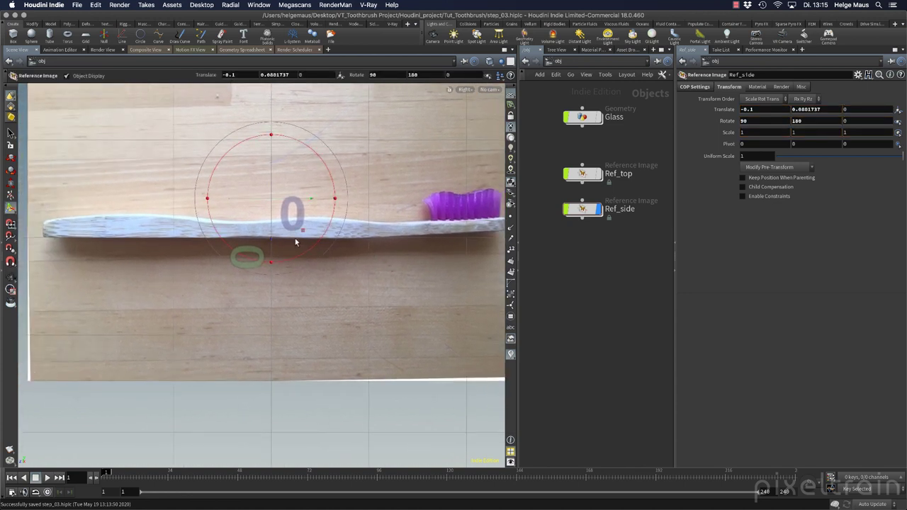
key("Escape")
scroll(326, 307, "down", 4)
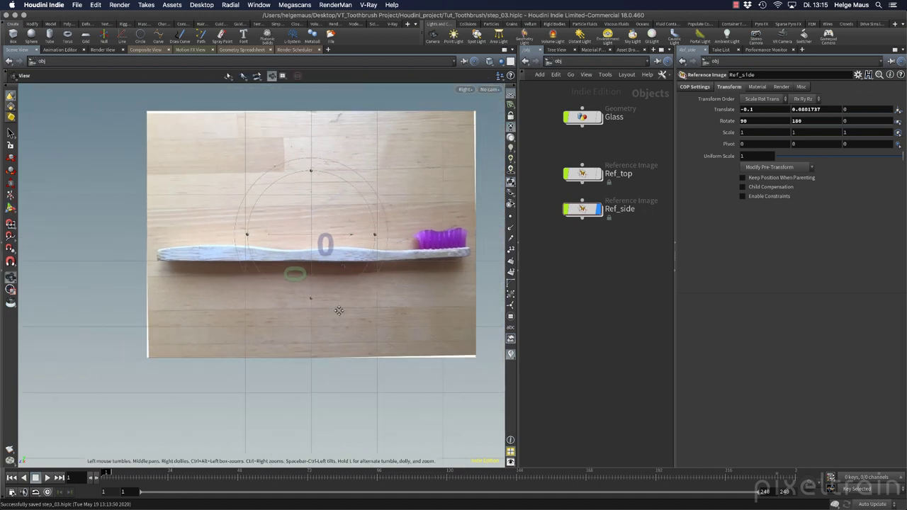
scroll(326, 306, "down", 2)
key("Return")
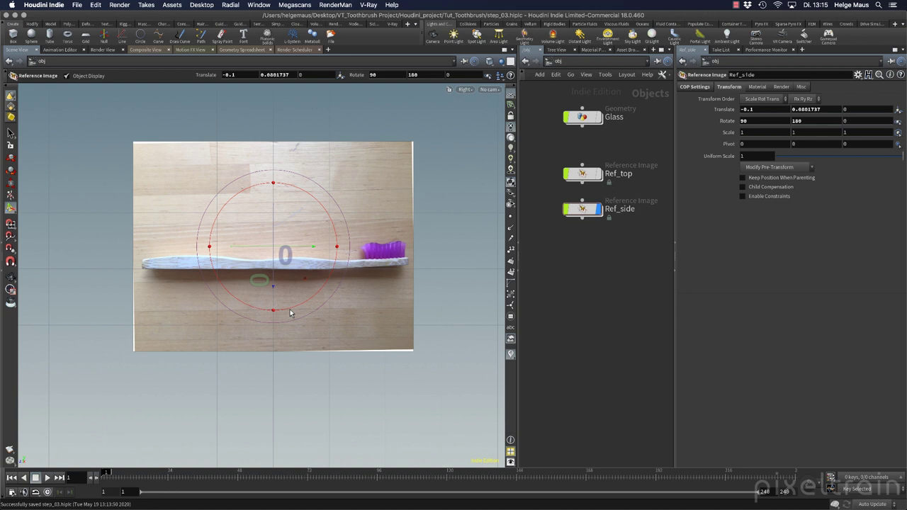
Return to the perspective view and set the uniform scale of Ref_side to 2.
key("space+1")
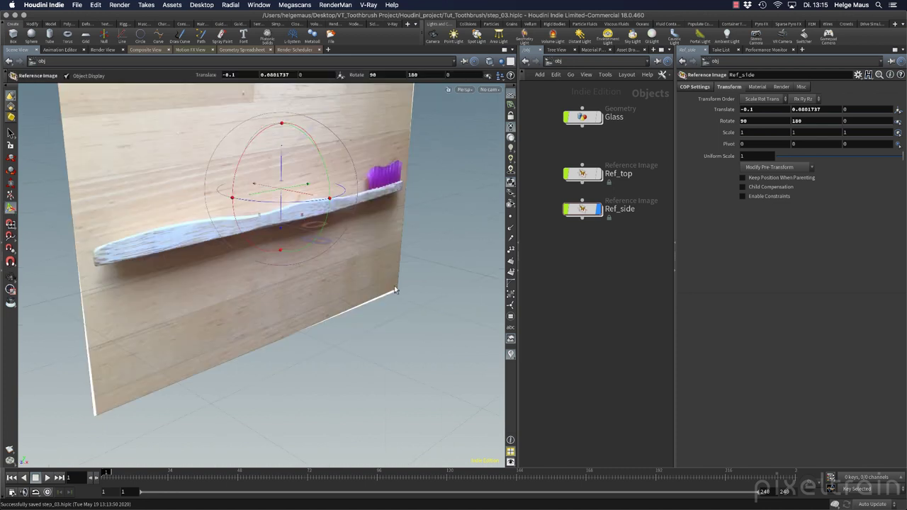
right_click_drag(397, 285, 296, 283, "alt")
left_click_drag(297, 284, 283, 324)
key("Return")
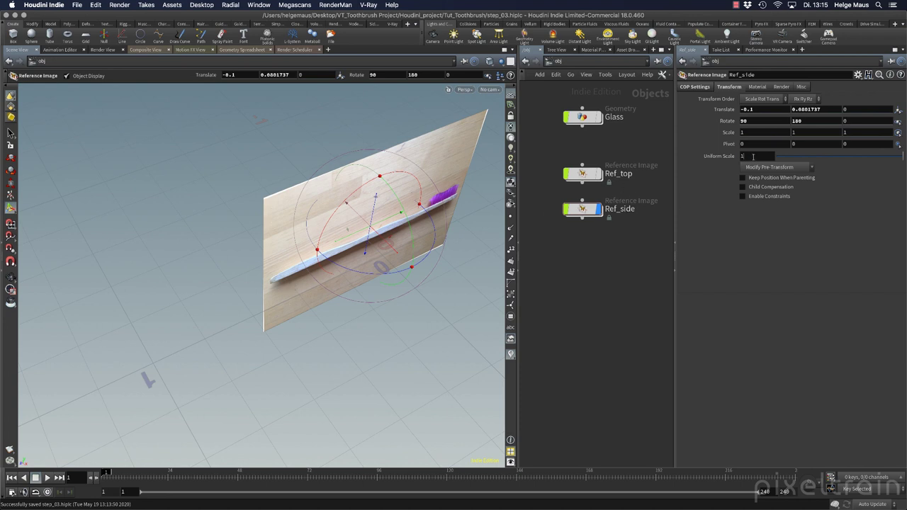
type("2")
key("Return")
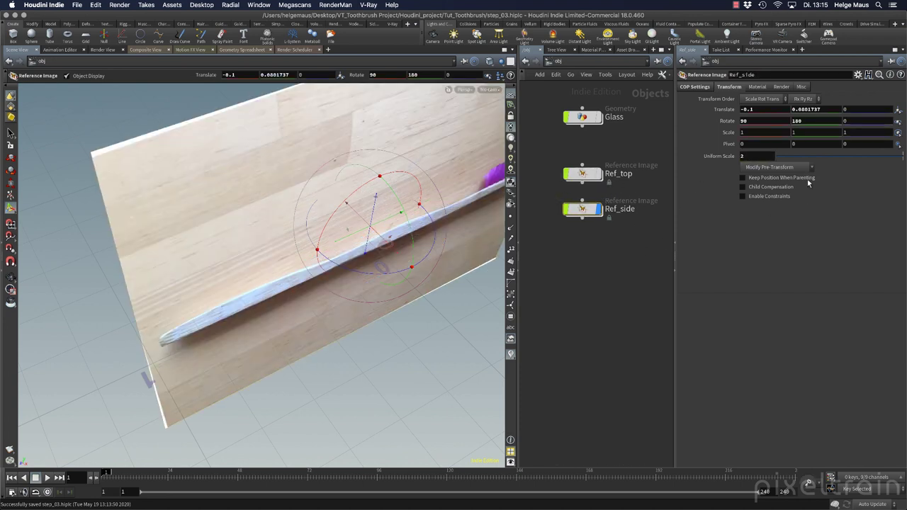
Set the uniform scale of Ref_top to 2 to match the side reference.
left_click(581, 174)
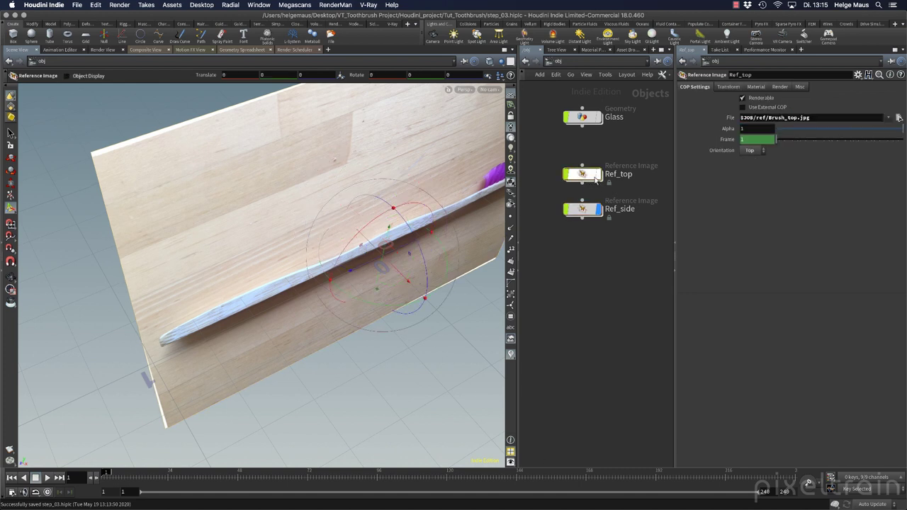
left_click(728, 86)
left_click(752, 156)
type("2")
key("Return")
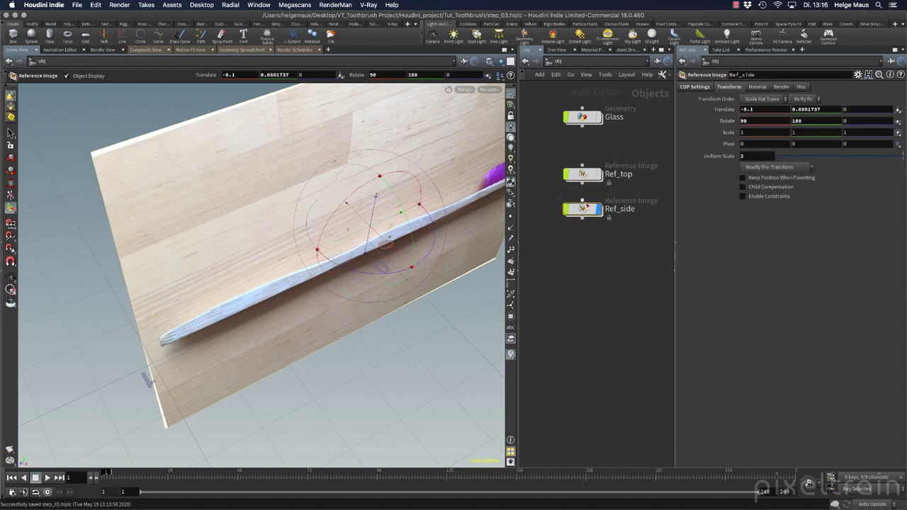
Undo the last handle change and raise Ref_side to about 0.16 in Y, centring the scaled brush handle on the grid axis.
left_click(582, 216)
key("ctrl+z")
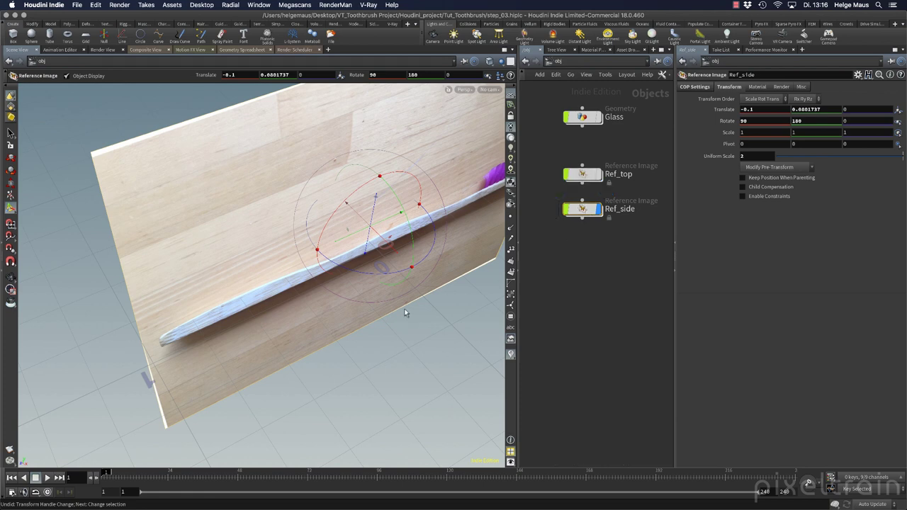
key("space+4")
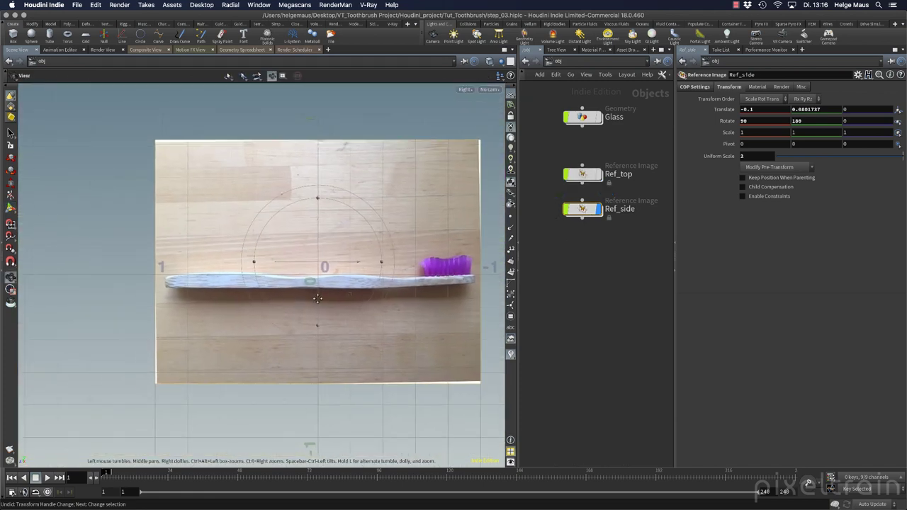
left_click_drag(304, 302, 306, 292)
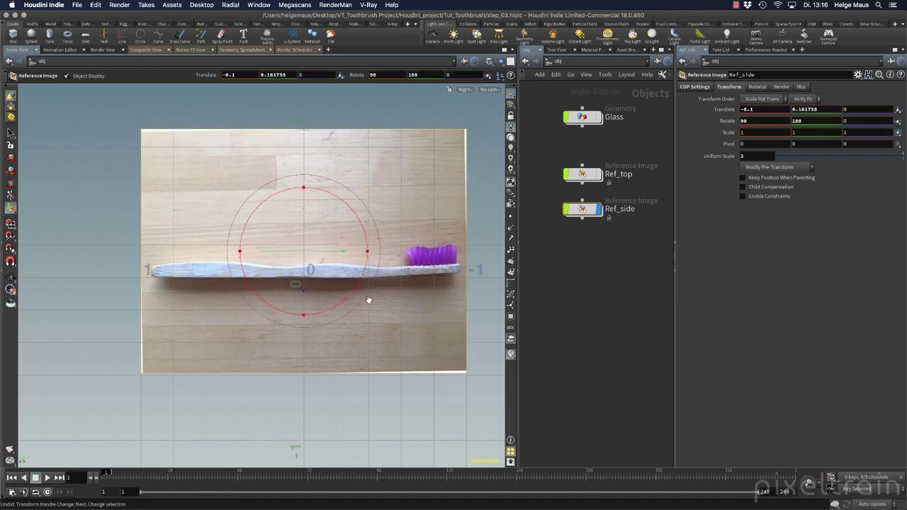
right_click_drag(346, 304, 482, 292)
middle_click_drag(391, 294, 358, 285)
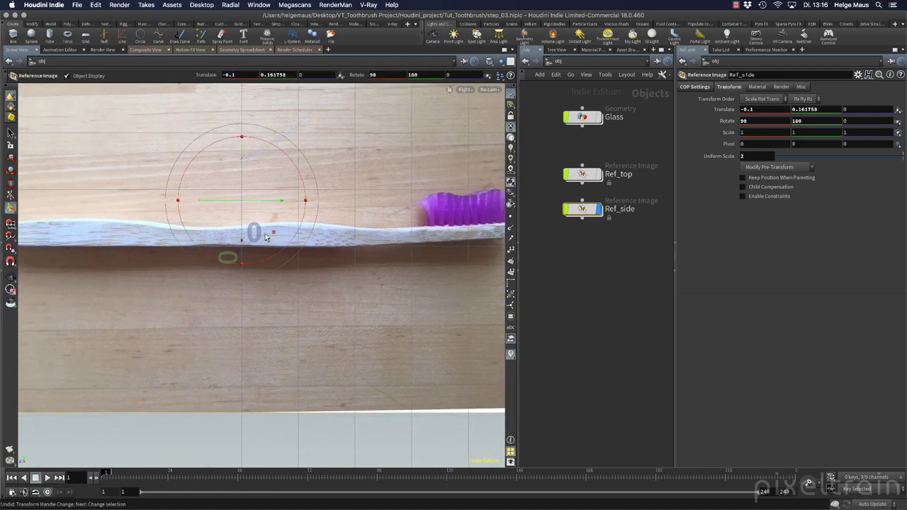
Display Ref_top instead of Ref_side and set its Y translation to -0.1 in the Top view.
left_click(598, 175)
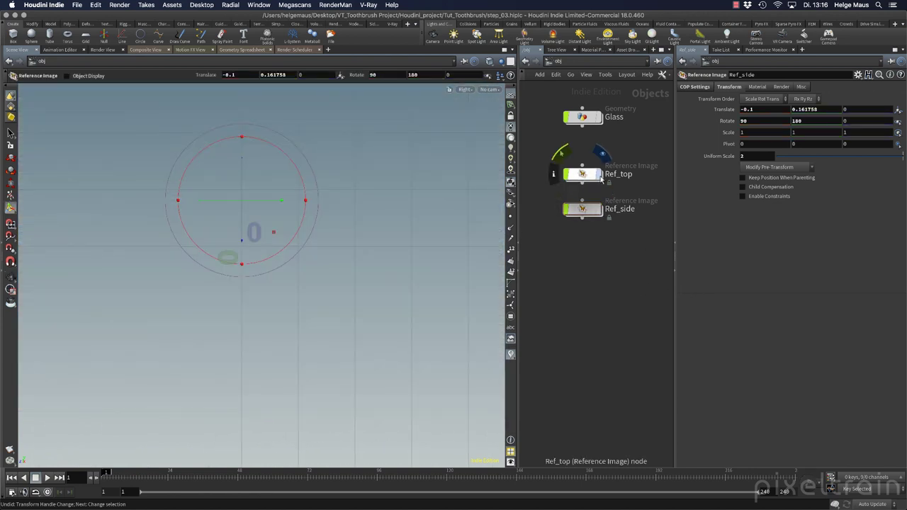
left_click(585, 177)
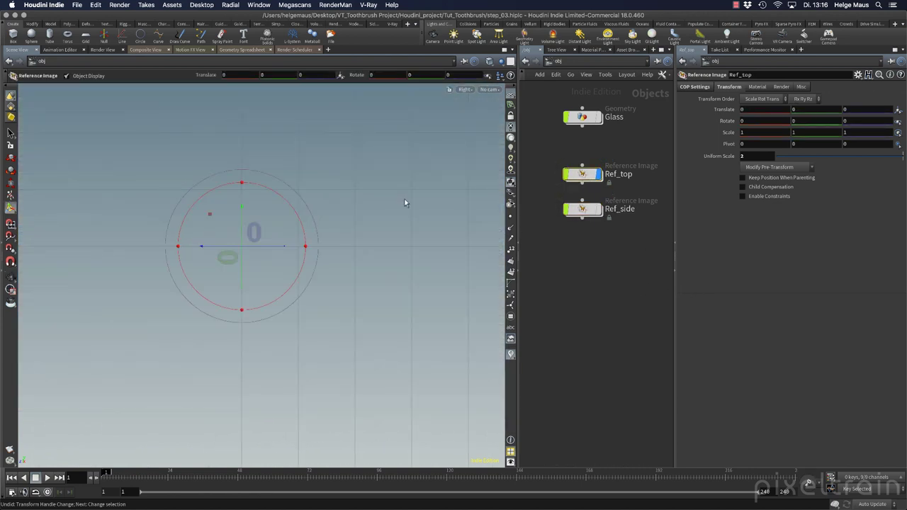
key("space+2")
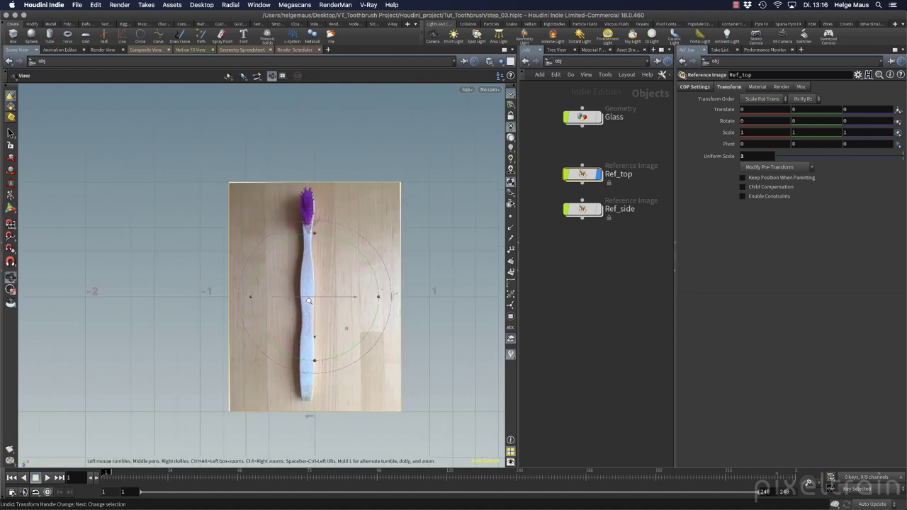
right_click_drag(311, 300, 401, 280)
middle_click_drag(401, 279, 401, 249)
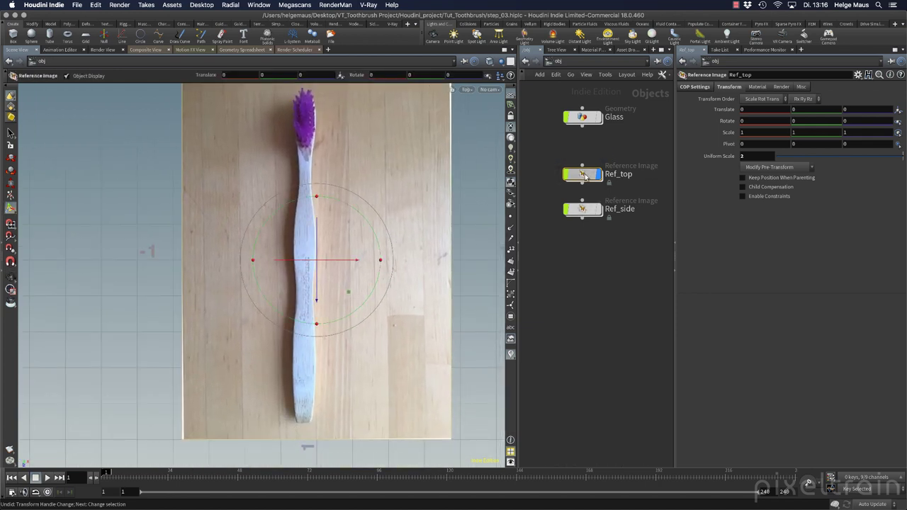
mouse_move(585, 175)
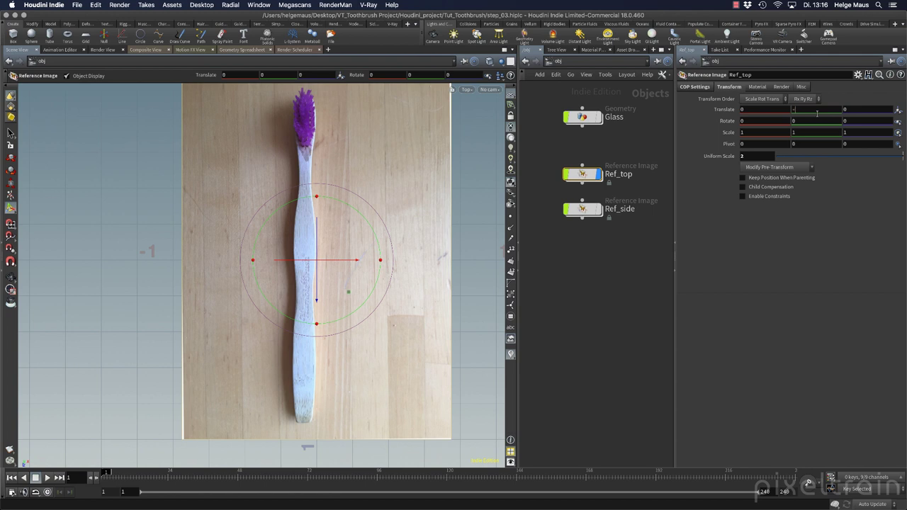
key("Return")
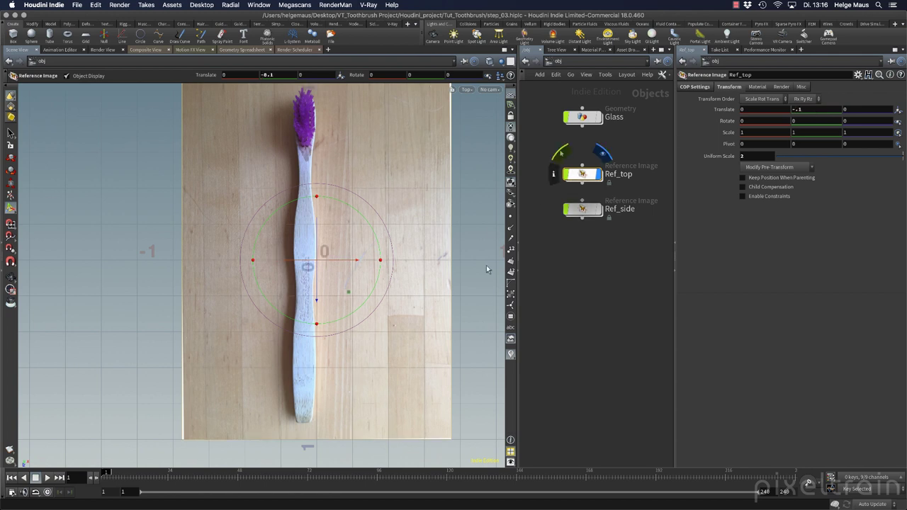
Move Ref_top to about 0.07 in X so the brush is centred on the vertical grid axis.
left_click_drag(357, 260, 368, 258)
key("space")
right_click_drag(312, 227, 425, 204)
middle_click_drag(426, 204, 418, 151)
Rotate Ref_top by just under 0.5 degrees about Y to straighten the brush along the grid axis.
right_click_drag(387, 266, 369, 266)
scroll(370, 267, "down", 5)
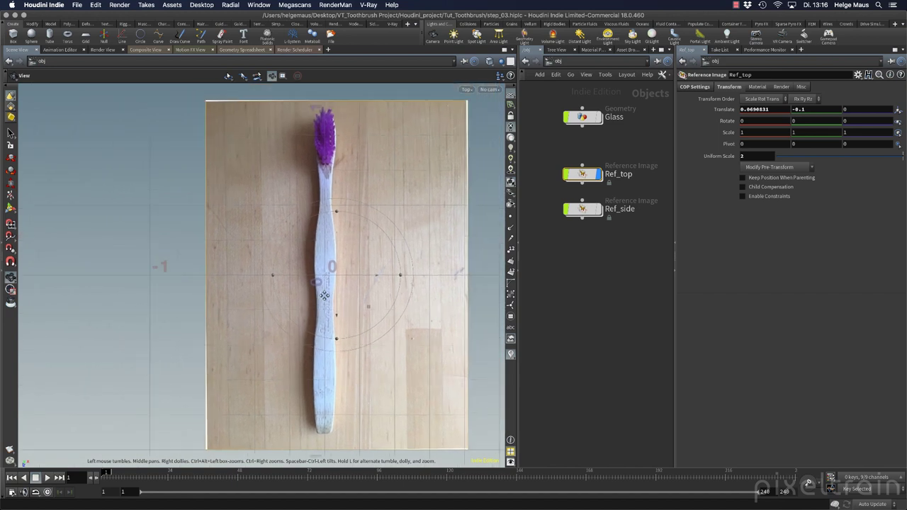
key("Return")
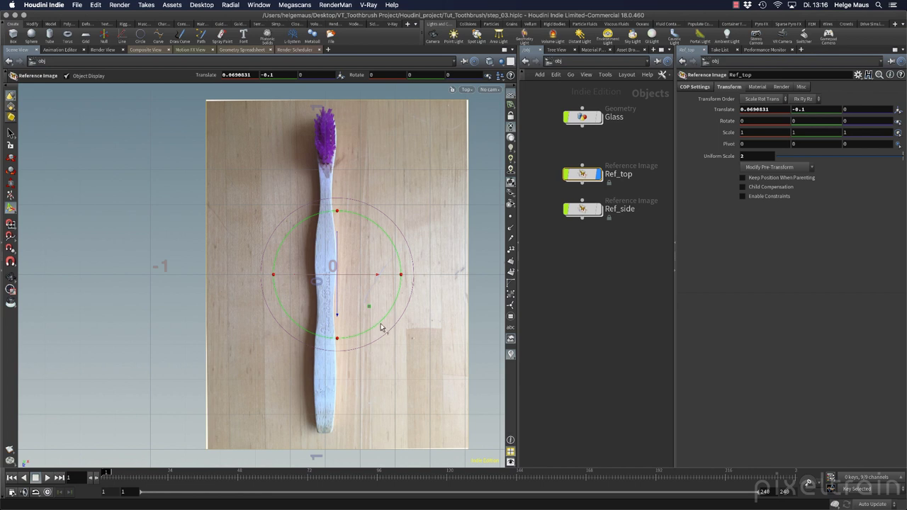
left_click_drag(381, 327, 383, 325)
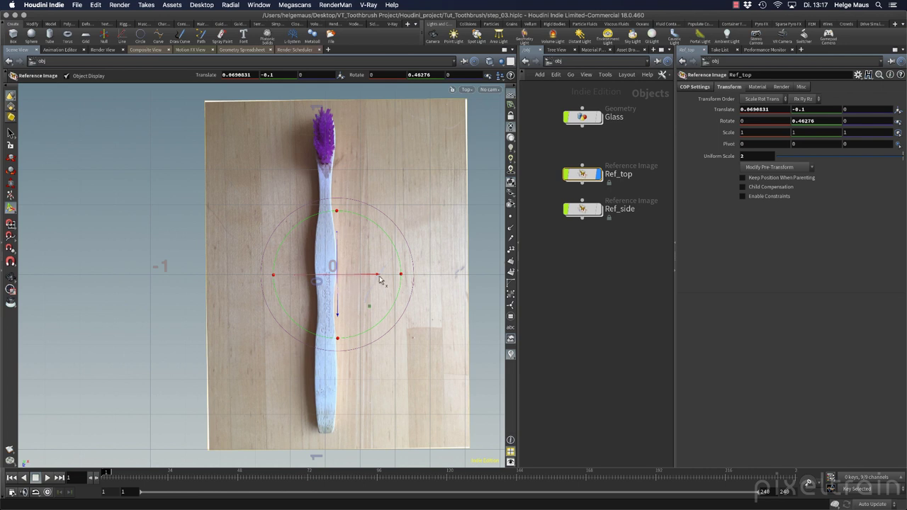
Fine-tune Ref_top's X translation to about 0.0716 to centre the brush on the vertical grid axis.
left_click_drag(379, 278, 381, 279)
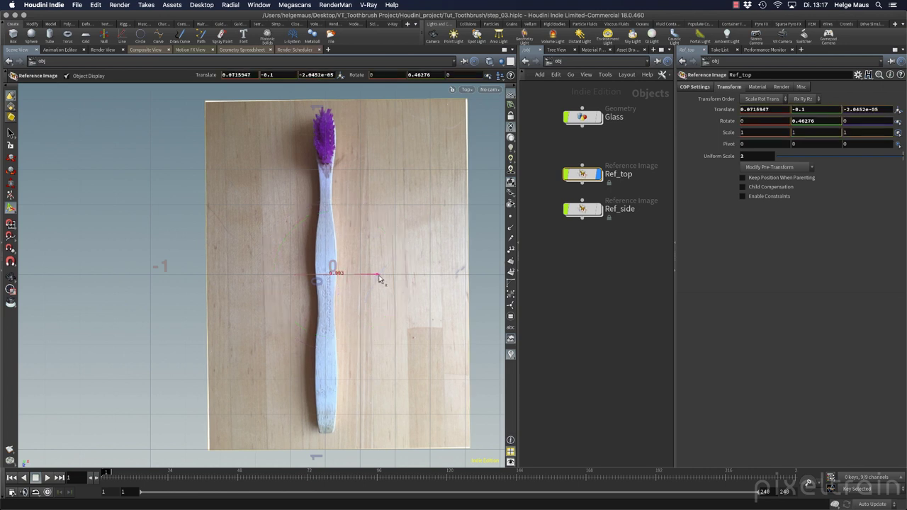
left_click_drag(379, 279, 381, 279)
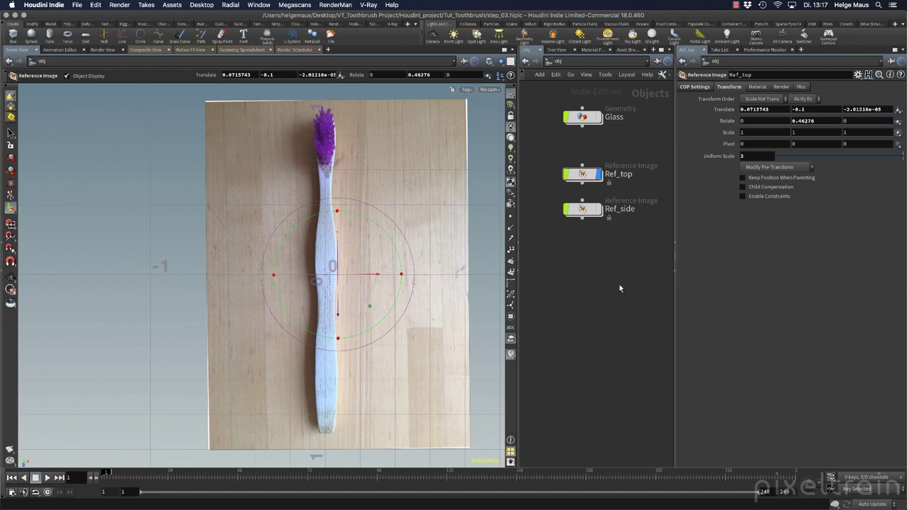
scroll(380, 310, "up", 3)
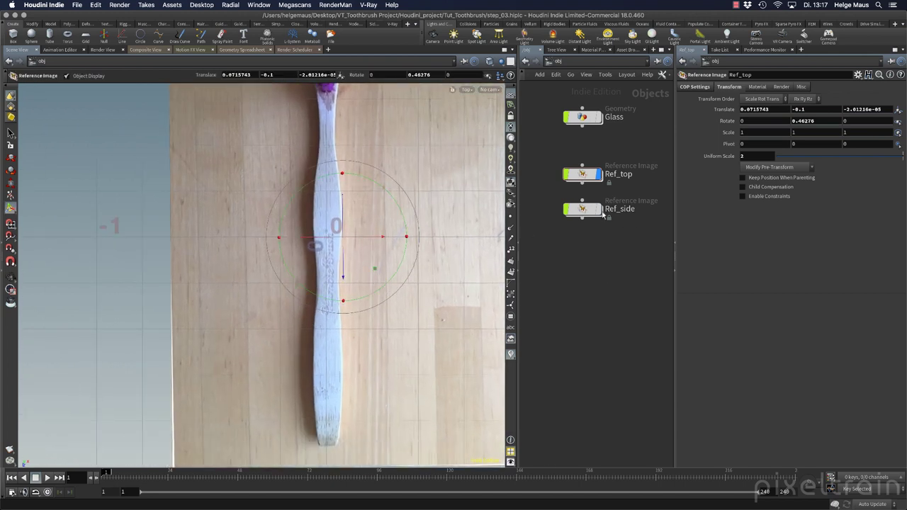
Display Ref_side together with Ref_top in the perspective view and set Ref_side's X translation to 0.
mouse_move(587, 210)
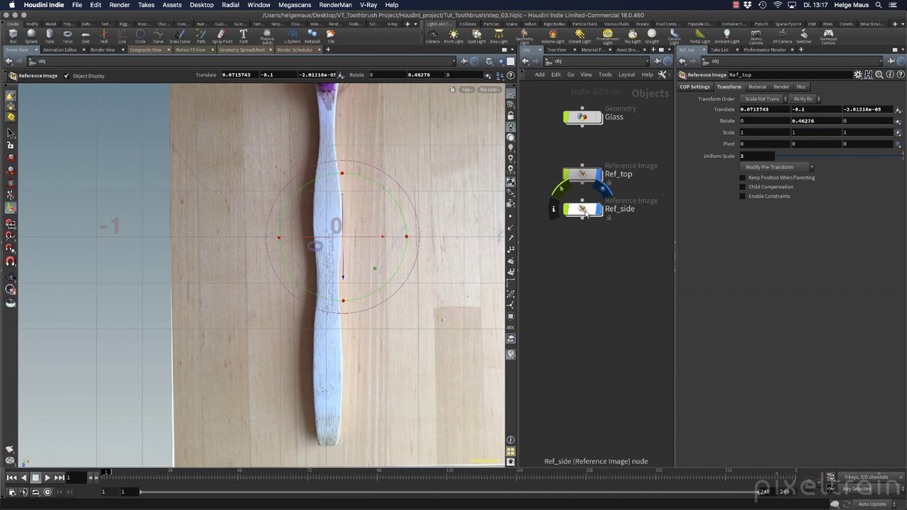
left_click(585, 211)
key("space+1")
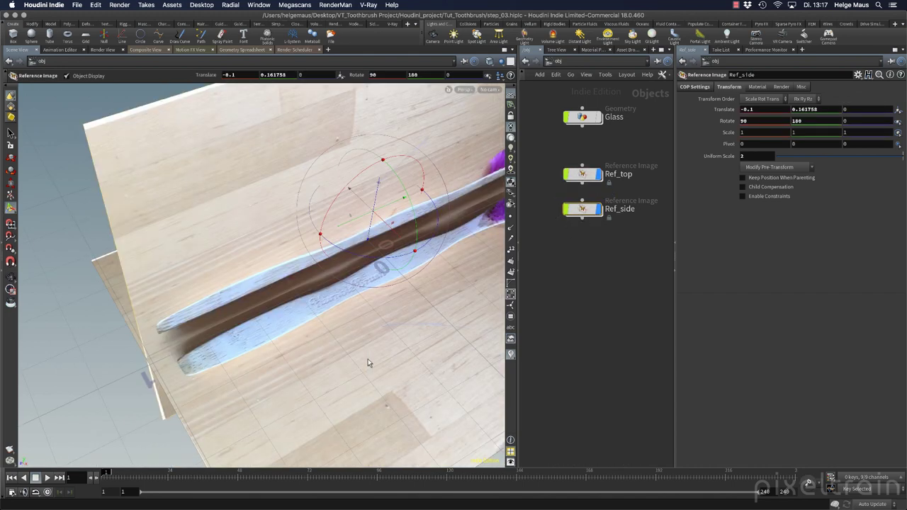
left_click_drag(368, 358, 301, 225)
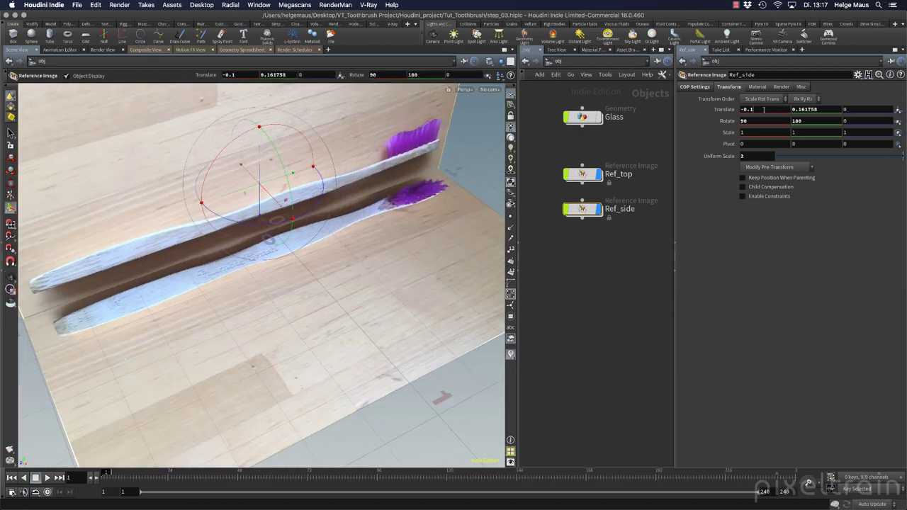
left_click_drag(752, 110, 690, 120)
type("0")
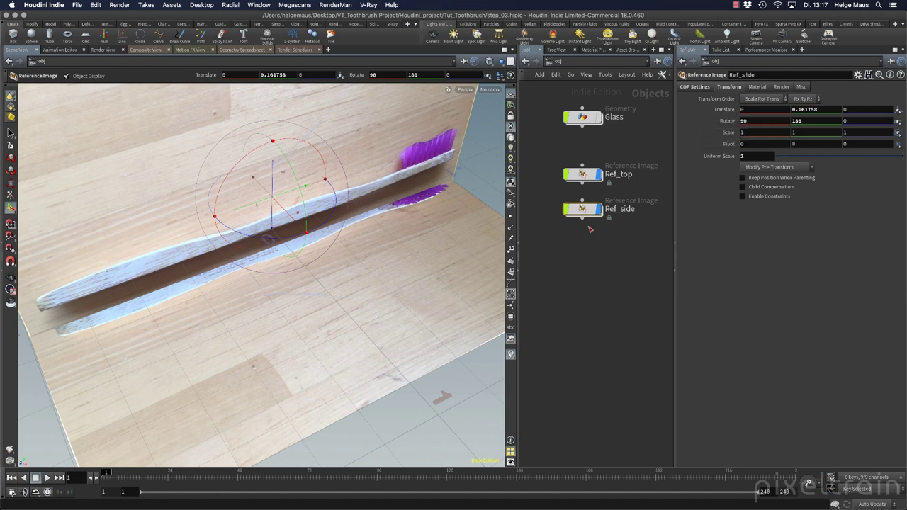
Set Ref_top's Y translation to 0 so the two image planes cross at the brush.
left_click(582, 174)
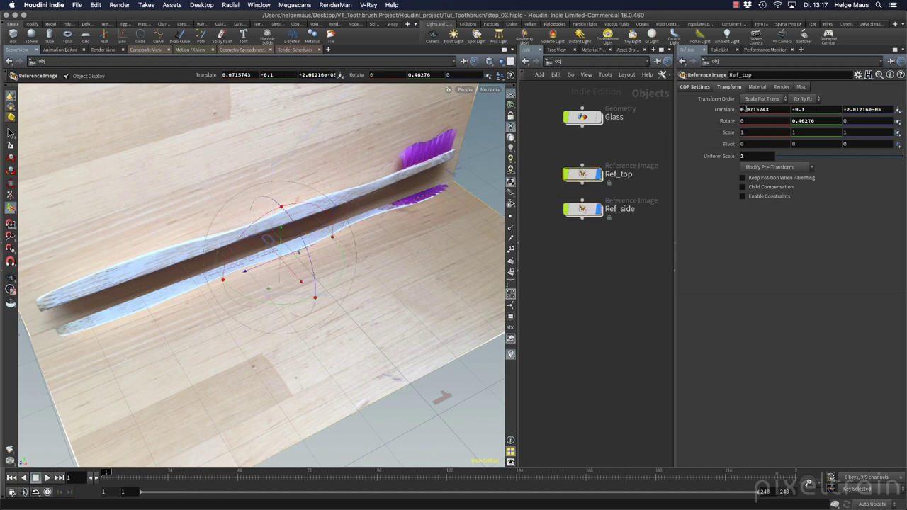
type("0")
key("Return")
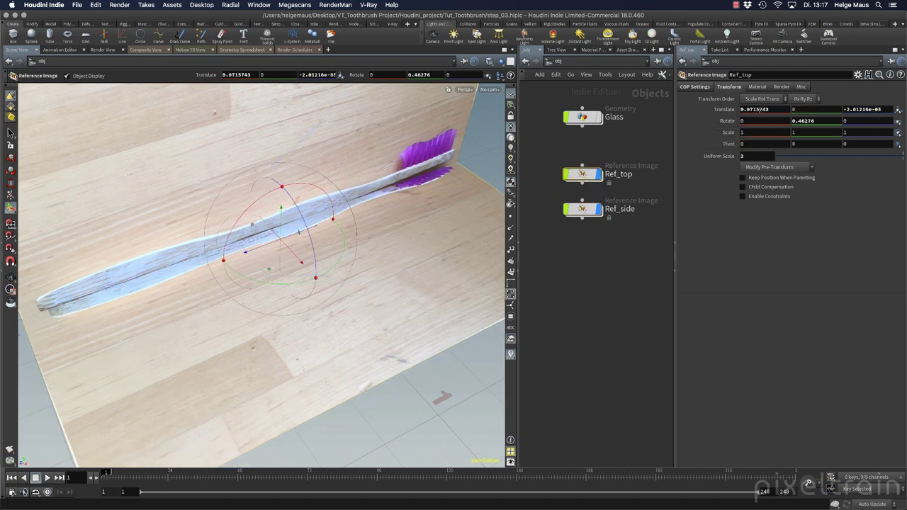
Slide Ref_side along Z to about -0.028 to bring its handle end in line with the brush on Ref_top.
mouse_move(309, 316)
left_mouse_down("alt")
mouse_move(334, 312)
mouse_move(317, 305)
left_mouse_up("alt")
middle_click_drag(318, 305, 321, 307, "alt")
left_click_drag(321, 306, 287, 310)
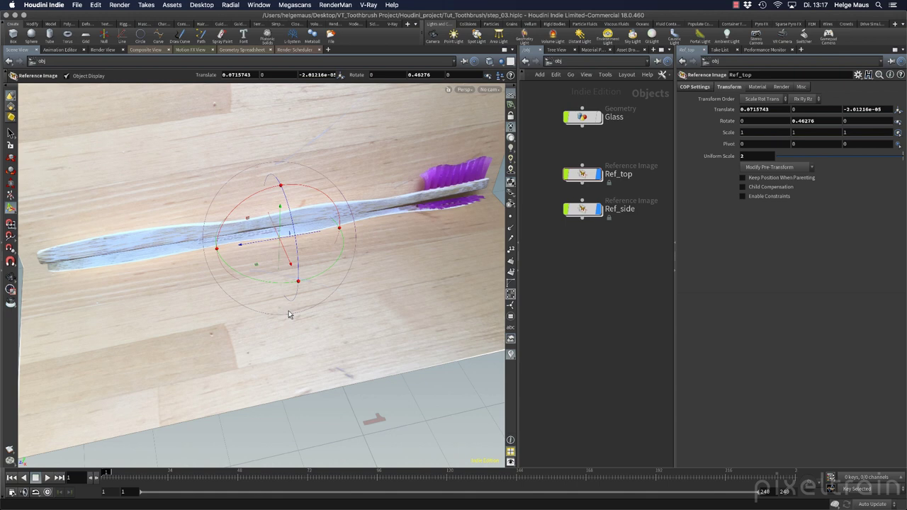
mouse_move(344, 320)
left_mouse_down("alt")
mouse_move(311, 300)
mouse_move(332, 310)
left_mouse_up("alt")
middle_click_drag(333, 310, 378, 301, "alt")
left_click_drag(378, 300, 395, 307)
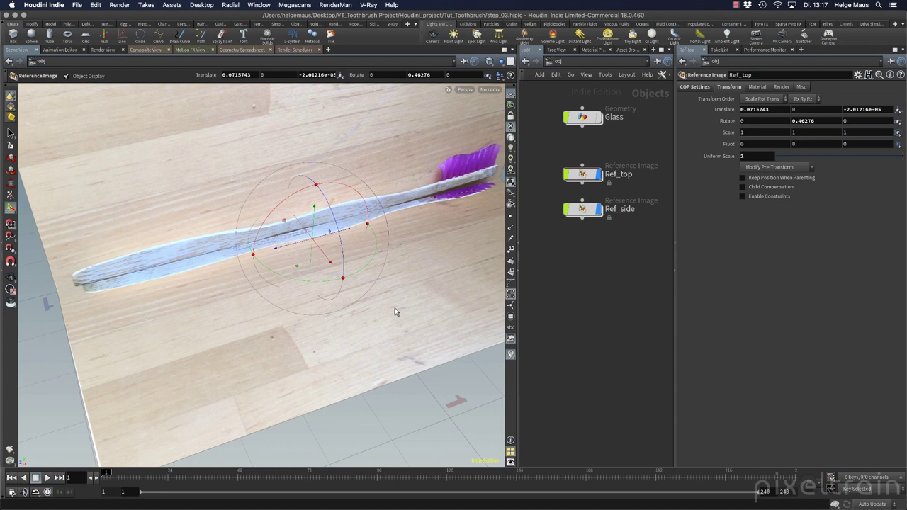
left_click(582, 210)
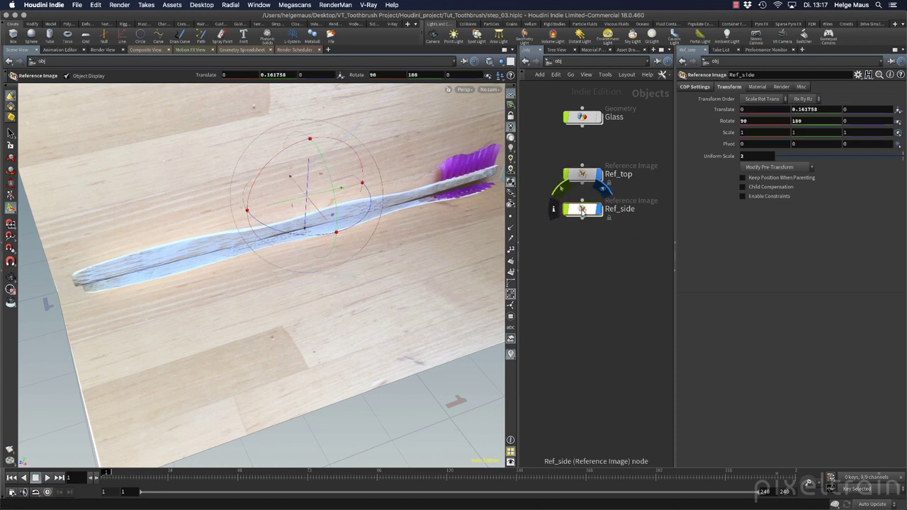
left_click(583, 176)
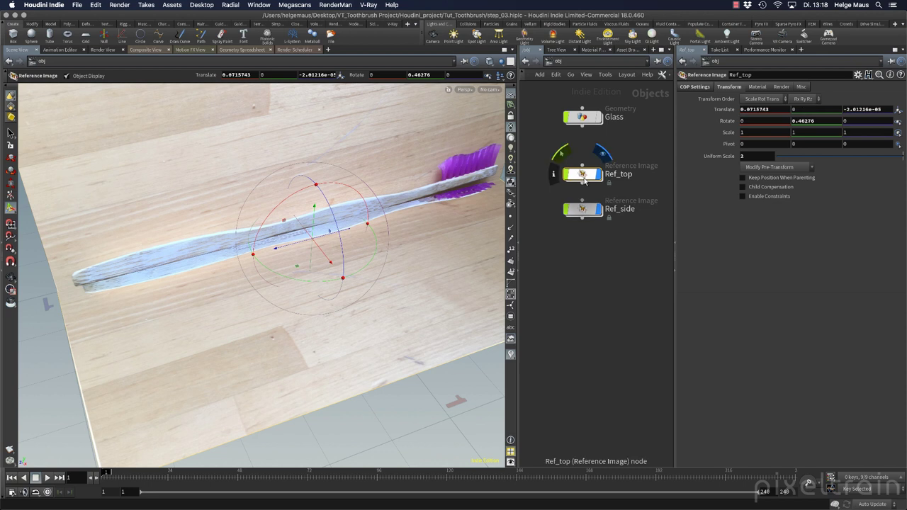
left_click(585, 211)
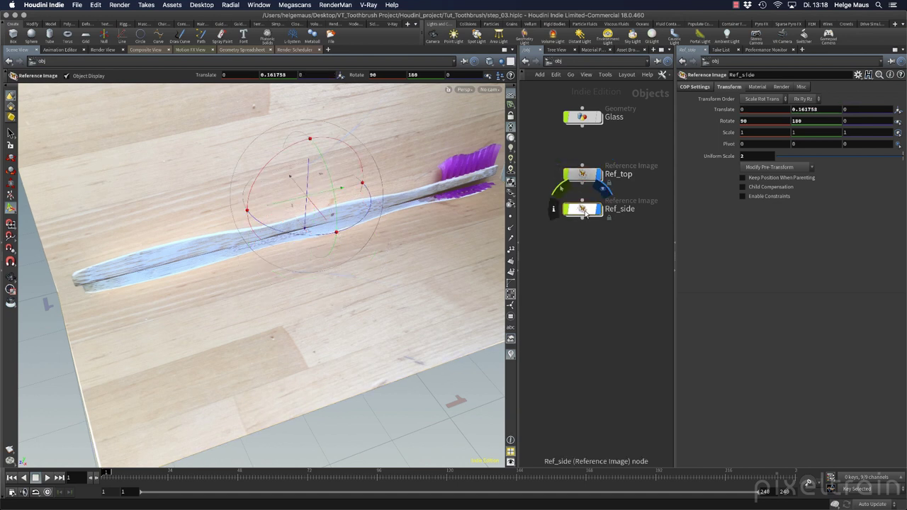
left_click_drag(342, 190, 346, 188)
key("r")
right_click_drag(88, 291, 162, 265, "alt")
middle_click_drag(162, 266, 148, 268, "alt")
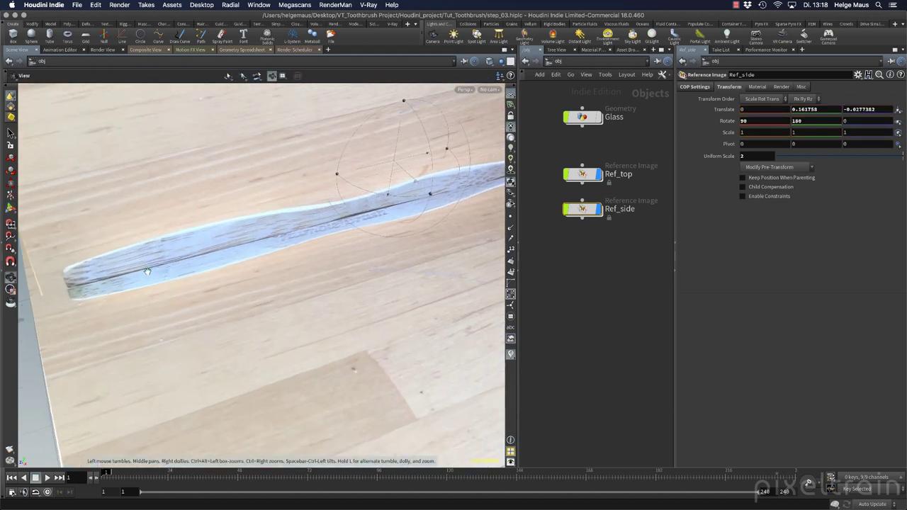
Fine-tune Ref_side's Z translation to about -0.026 and check the handle ends against each other.
left_click_drag(417, 156, 415, 155)
left_click_drag(369, 257, 446, 230, "alt")
middle_click_drag(161, 279, 282, 306, "alt")
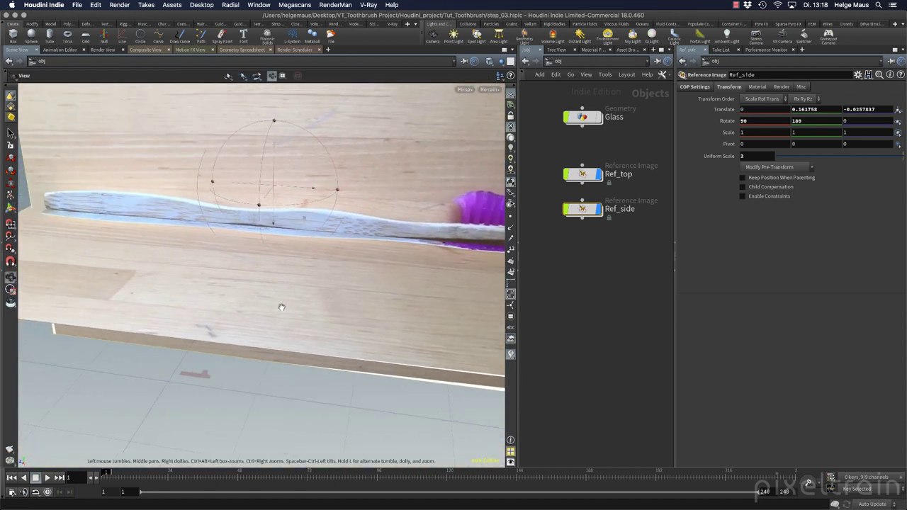
left_click_drag(156, 301, 208, 287, "alt")
middle_click_drag(208, 287, 327, 288, "alt")
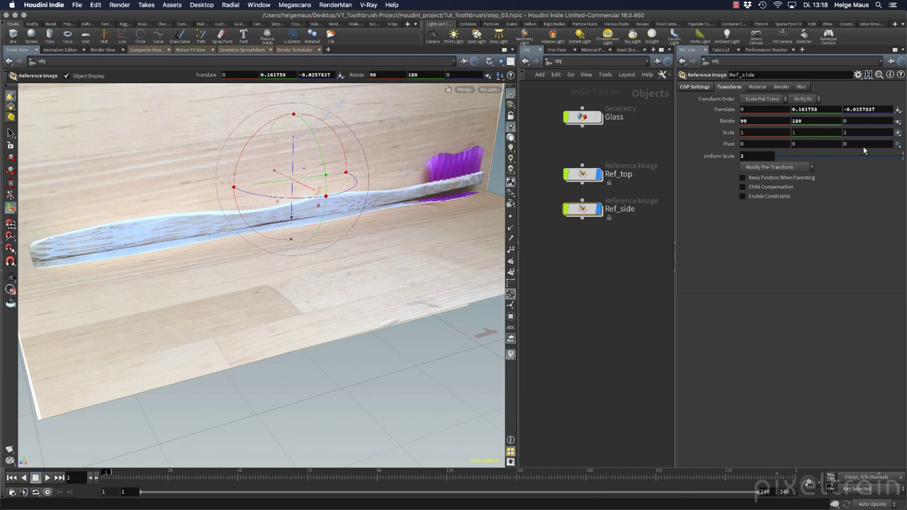
right_click(292, 182)
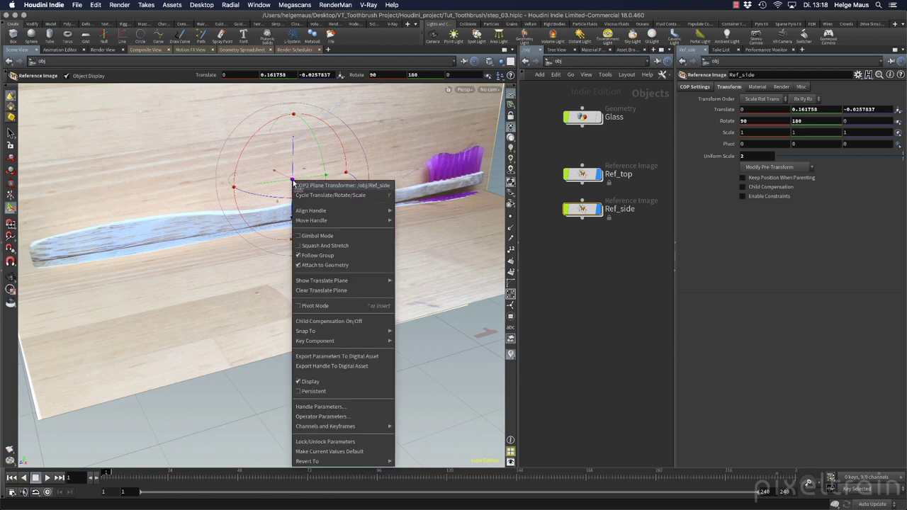
left_click(330, 306)
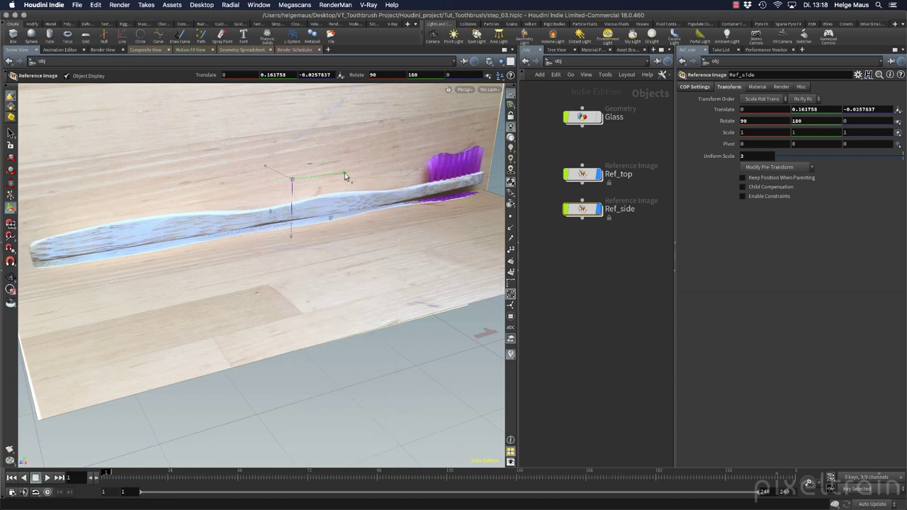
mouse_move(344, 172)
left_mouse_down()
mouse_move(334, 176)
mouse_move(343, 174)
left_mouse_up()
key("super+z")
right_click(310, 180)
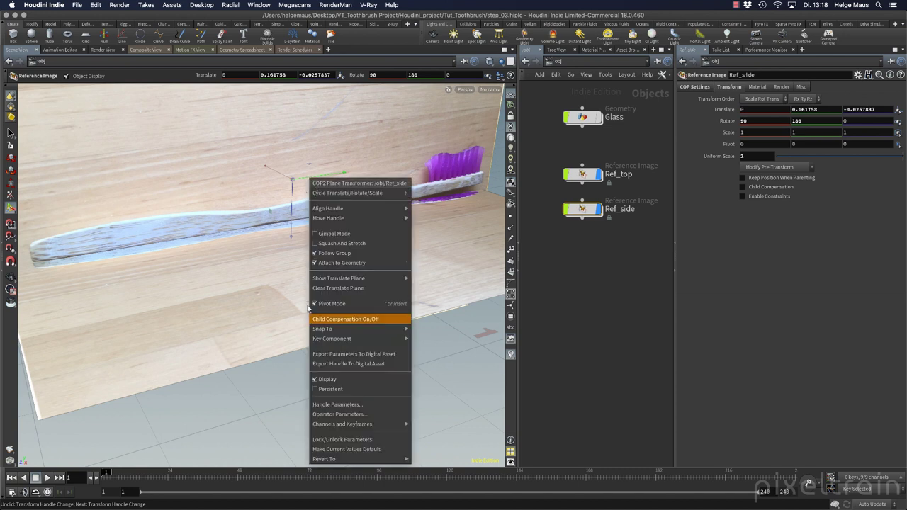
left_click(345, 305)
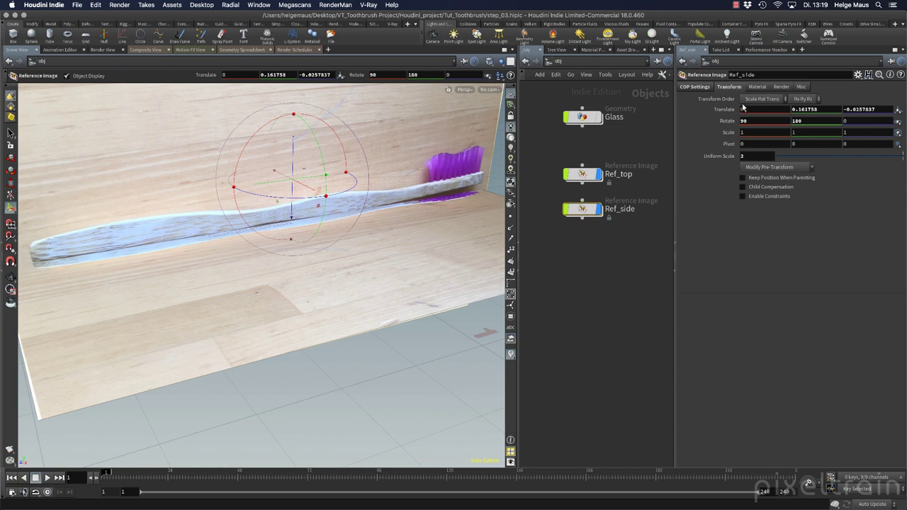
Clean Ref_side's transform so its translation, rotation and scale are stored in the pre-transform.
left_click(805, 171)
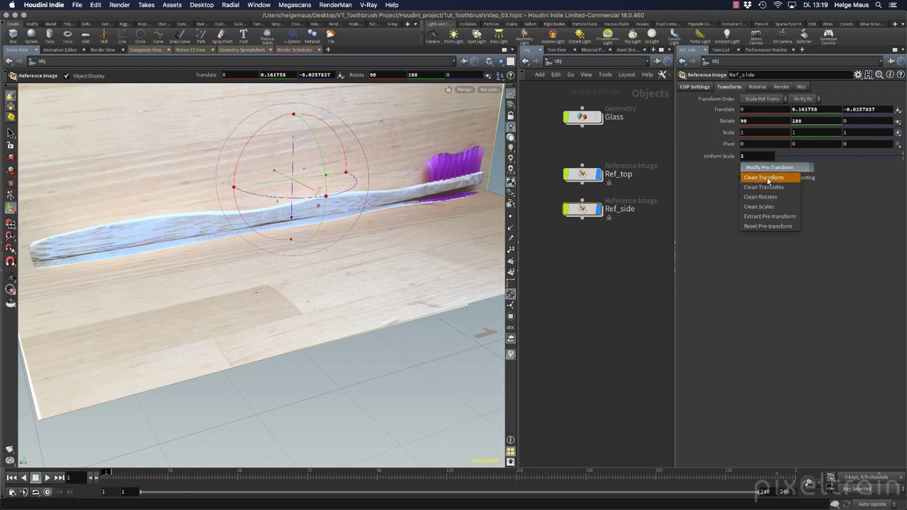
left_click(775, 182)
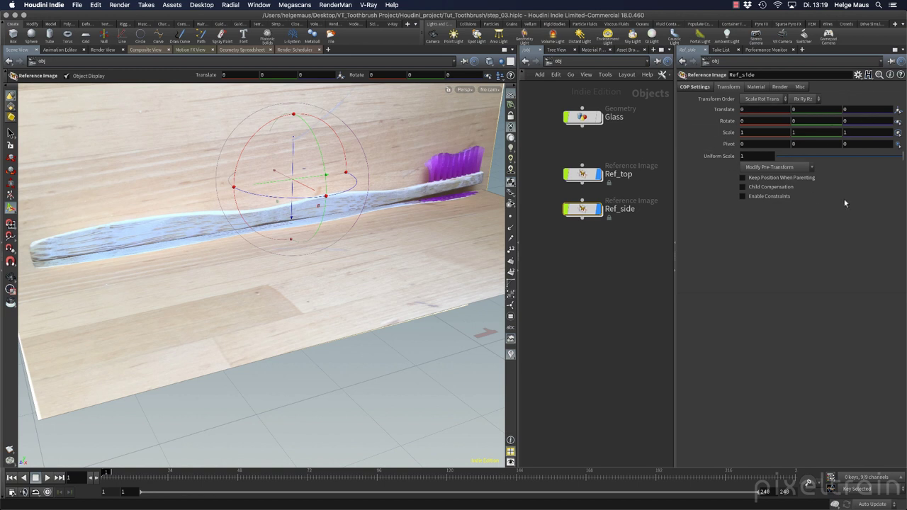
left_click(810, 168)
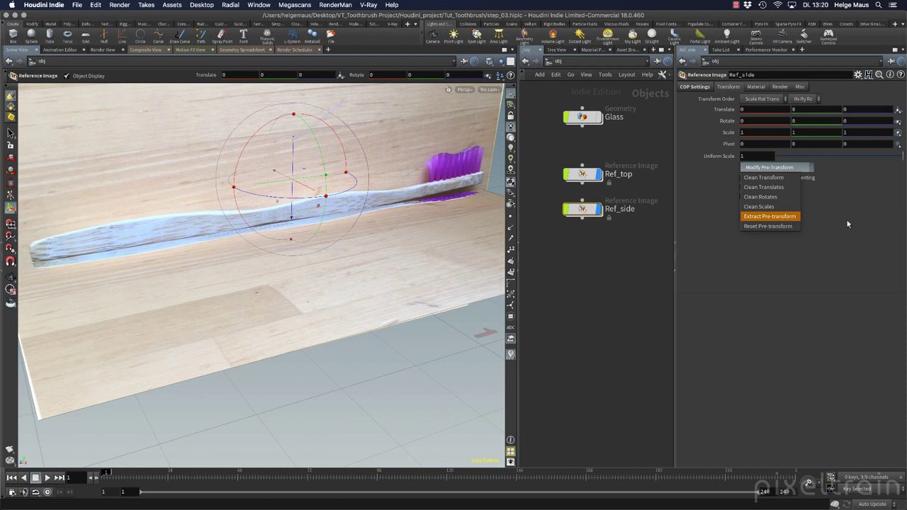
left_click(792, 222)
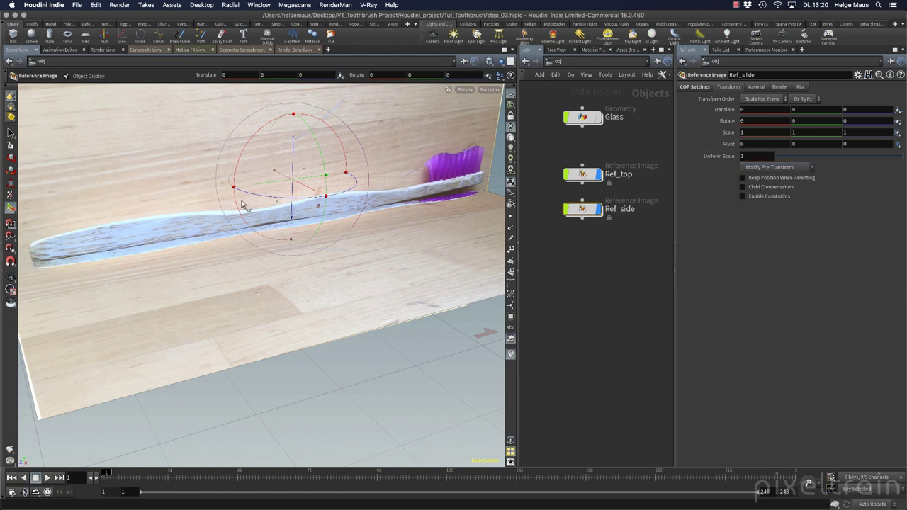
Move Ref_side's pivot to the brush's handle end, about -0.47 in Y, using pivot mode and turn that mode off again.
right_click(292, 182)
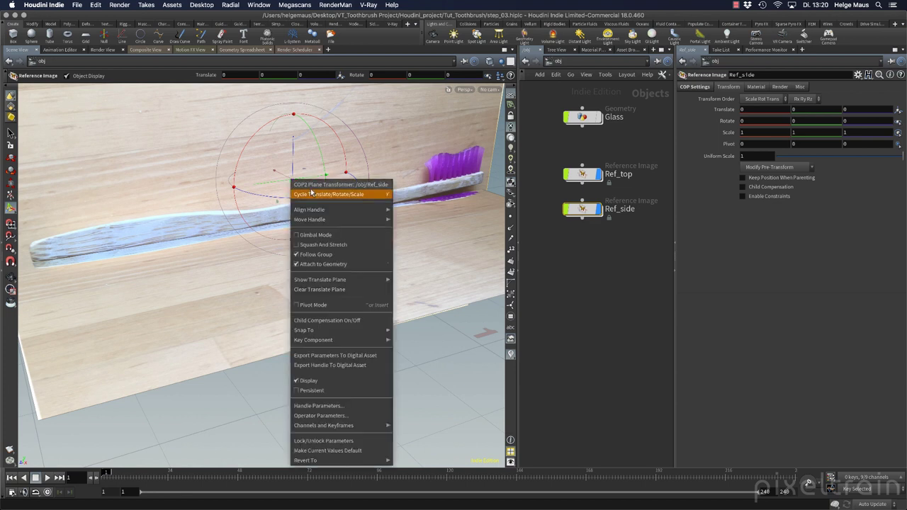
left_click(314, 305)
left_click_drag(342, 176, 100, 207)
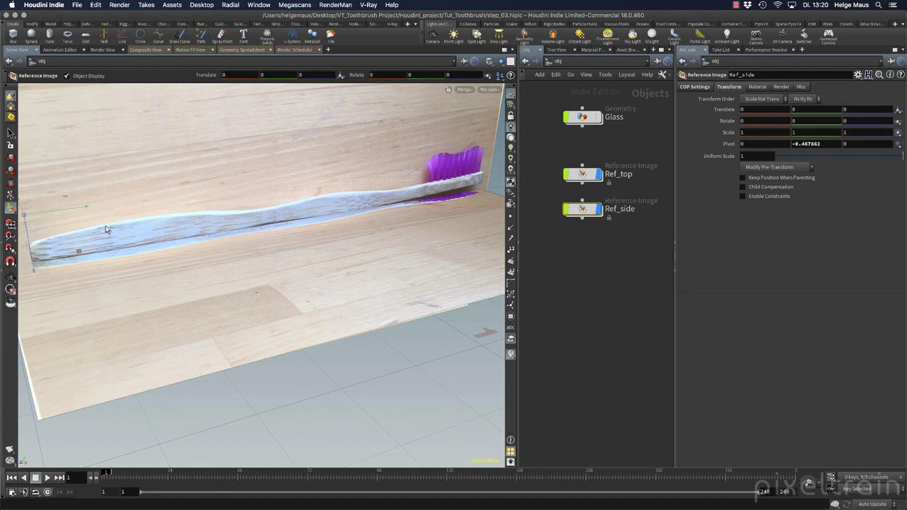
middle_click_drag(58, 273, 180, 254, "alt")
left_click_drag(180, 254, 215, 232, "alt")
right_click_drag(215, 231, 270, 258, "alt")
left_click_drag(270, 258, 210, 239, "alt")
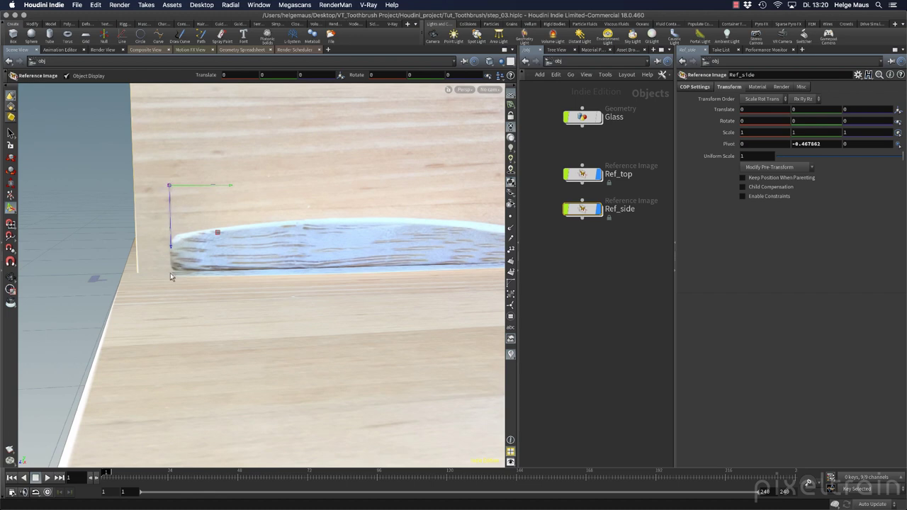
key("Escape")
left_click_drag(335, 270, 197, 276)
key("Return")
right_click(104, 228)
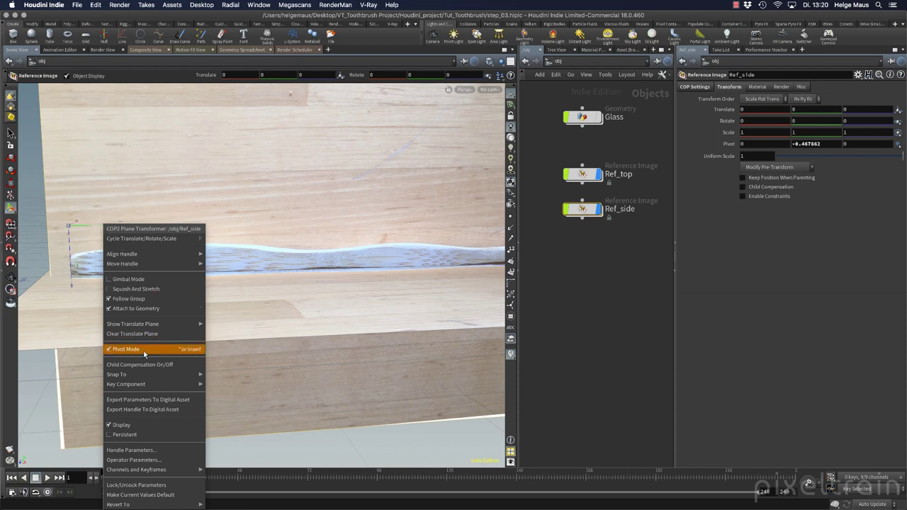
left_click(188, 349)
Switch Ref_side's handle to scaling and scale the image uniformly to about 0.977 from the handle-end pivot.
left_click_drag(380, 270, 331, 228, "alt")
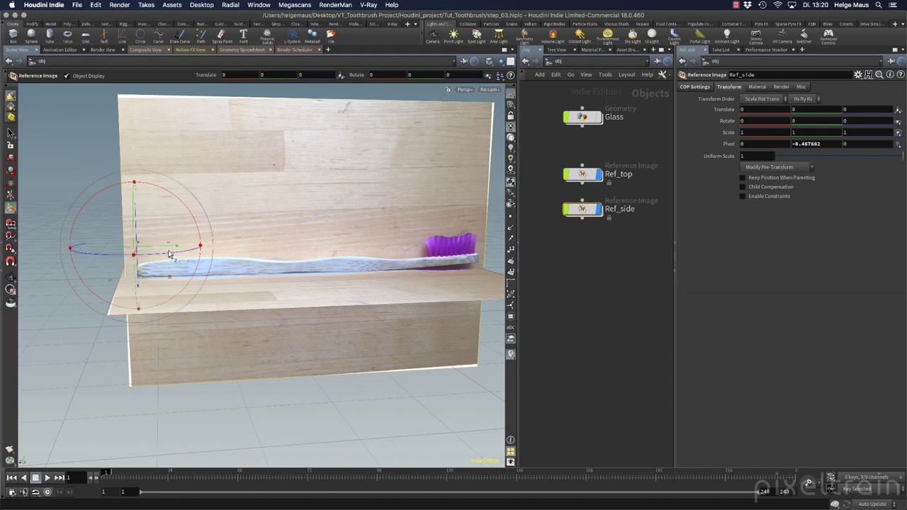
key("Escape")
mouse_move(399, 277)
left_mouse_down()
mouse_move(399, 299)
mouse_move(391, 283)
left_mouse_up()
middle_click_drag(391, 283, 399, 283)
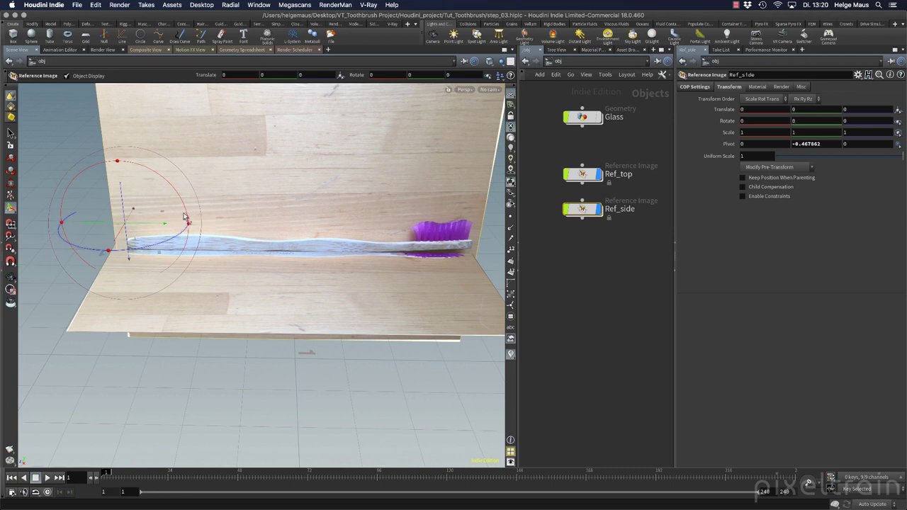
key("y")
key("y")
key("y")
key("y")
key("y")
key("y")
key("y")
key("y")
key("y")
left_click_drag(125, 224, 117, 226)
Examine how the brush heads of Ref_side and Ref_top line up at the bristle end.
left_click_drag(345, 238, 348, 272, "alt")
right_click_drag(348, 271, 376, 259, "alt")
middle_click_drag(377, 259, 300, 257, "alt")
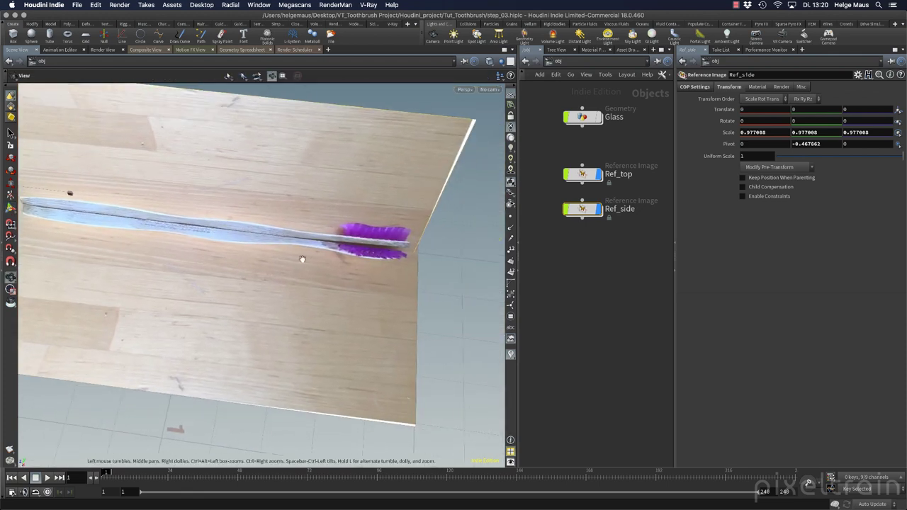
right_click_drag(300, 257, 332, 254, "alt")
middle_click_drag(322, 257, 328, 251, "alt")
right_click_drag(328, 251, 385, 249, "alt")
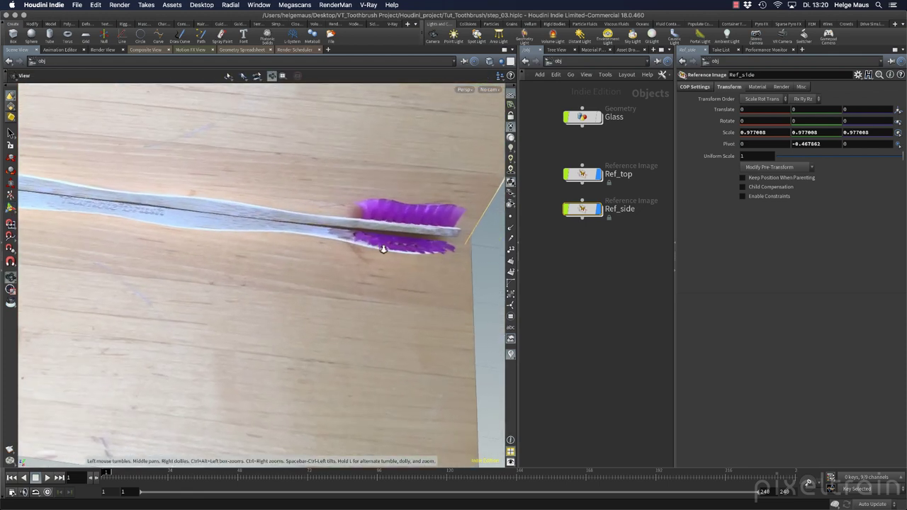
middle_click_drag(385, 248, 349, 255, "alt")
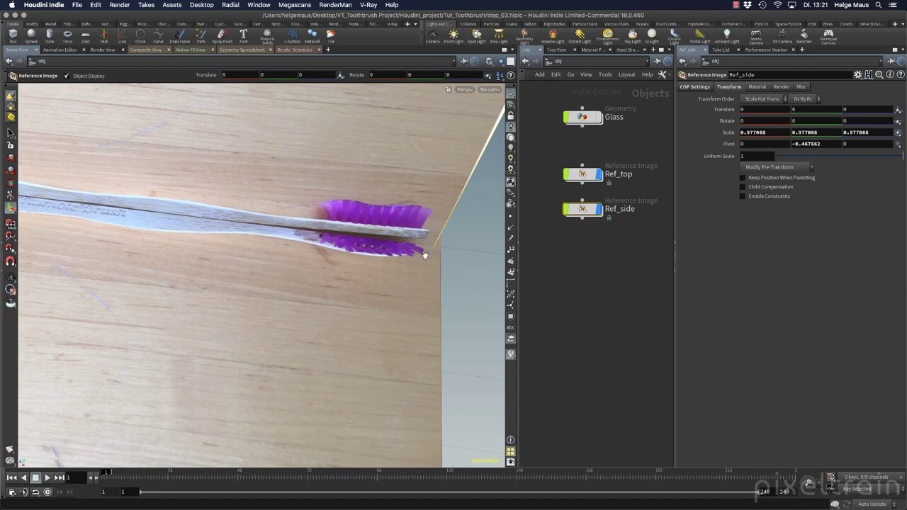
right_click_drag(389, 238, 454, 225, "alt")
middle_click_drag(453, 226, 390, 221, "alt")
mouse_move(390, 221)
left_mouse_down("alt")
mouse_move(405, 236)
mouse_move(389, 210)
left_mouse_up("alt")
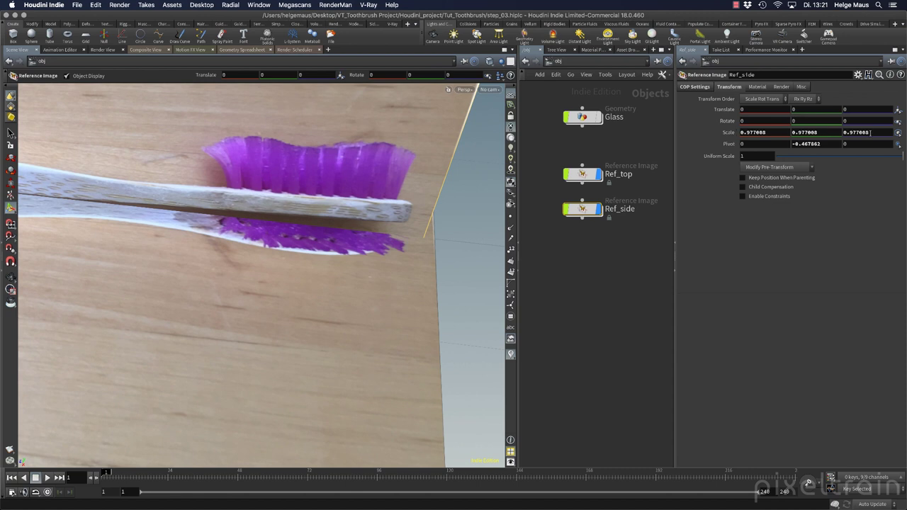
Scale Ref_side down uniformly to about 0.962 so its brush head matches the length of the one in Ref_top.
middle_click(727, 135)
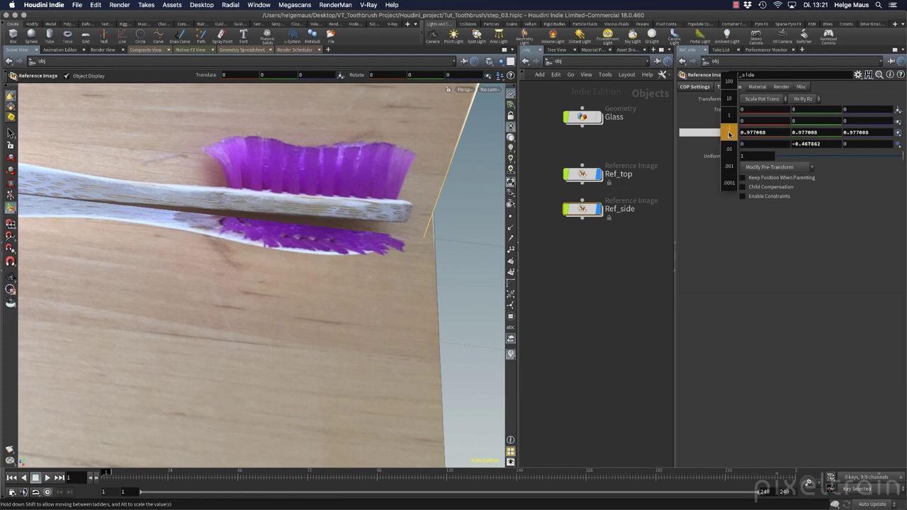
middle_click_drag(730, 133, 610, 156)
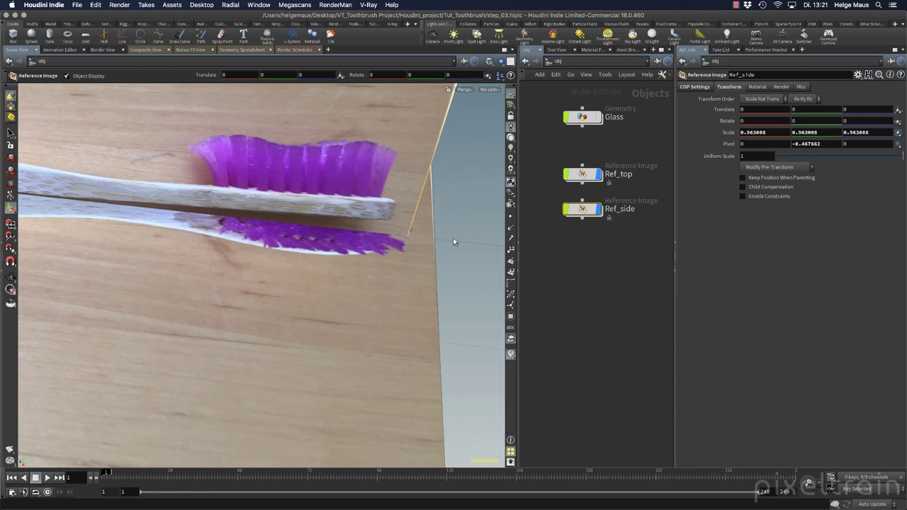
middle_click_drag(728, 132, 700, 167)
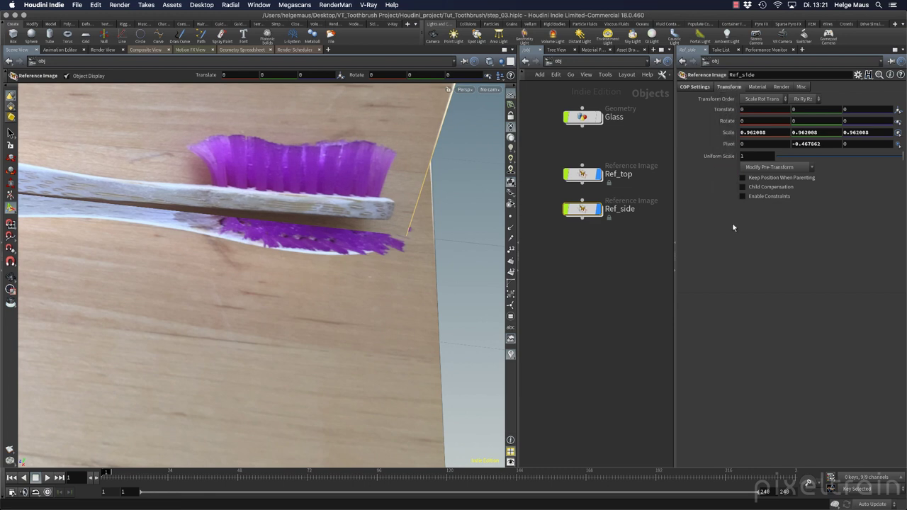
Clean Ref_side's transform into the pre-transform and reset its scale and pivot to their defaults.
left_click(805, 169)
left_click(783, 179)
middle_click(842, 132, "ctrl")
middle_click(828, 144, "ctrl")
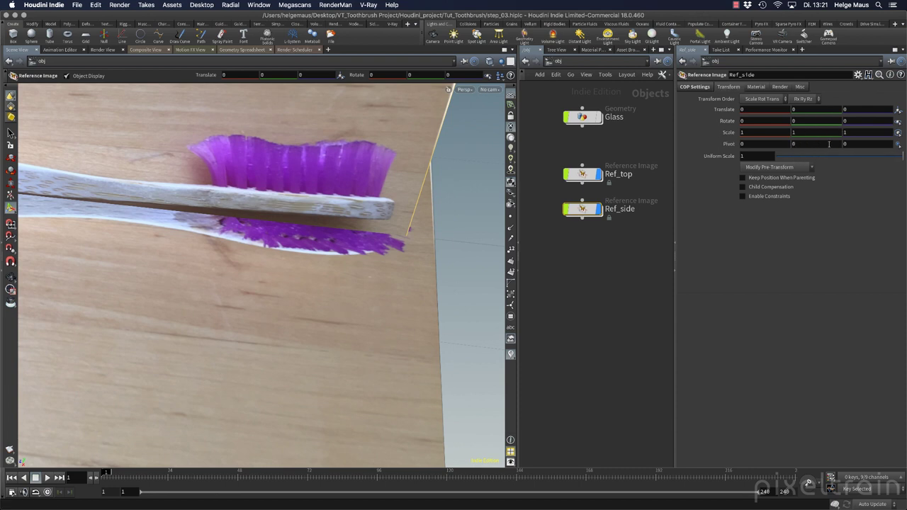
Move Ref_side along its Z axis by about 0.023 so its brush lines up with the plane of Ref_top.
left_click_drag(229, 300, 286, 288, "alt")
left_click(10, 159)
left_click(642, 294)
left_click(591, 212)
left_click(585, 177)
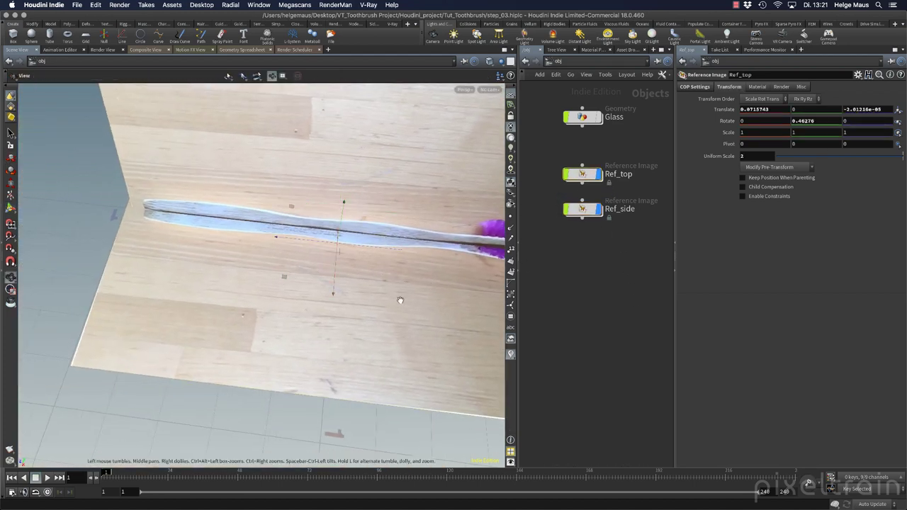
left_click_drag(401, 301, 423, 245, "alt")
key("t")
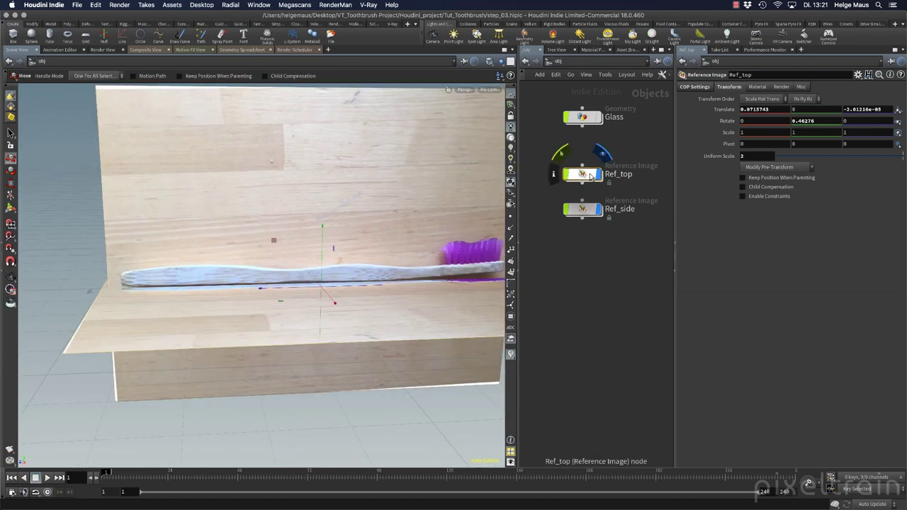
left_click(586, 212)
key("Escape")
left_click_drag(404, 319, 233, 309)
key("t")
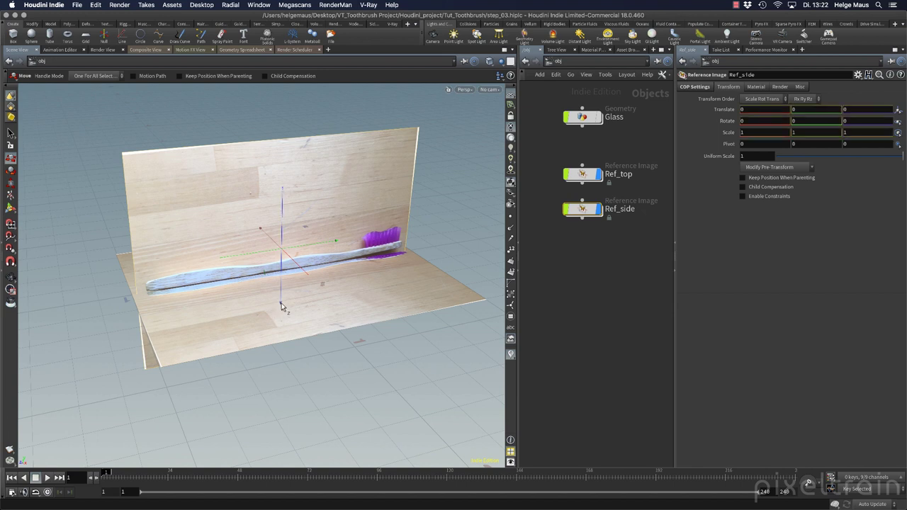
left_click_drag(281, 304, 283, 313)
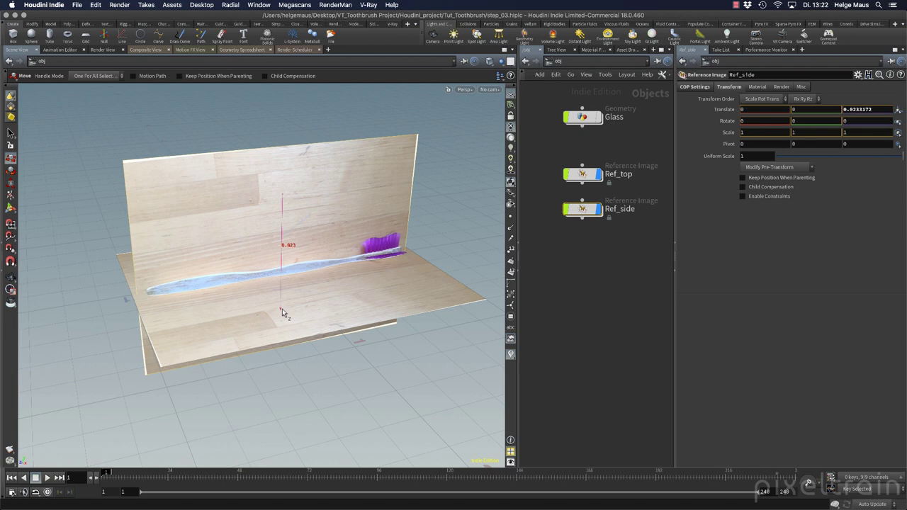
Check the brush alignment up close, clean Ref_side's transform into the pre-transform and deselect the image.
key("space")
right_click_drag(206, 304, 267, 298)
mouse_move(268, 298)
left_mouse_down()
mouse_move(370, 283)
mouse_move(226, 253)
mouse_move(237, 274)
mouse_move(283, 308)
mouse_move(263, 296)
left_mouse_up()
key("t")
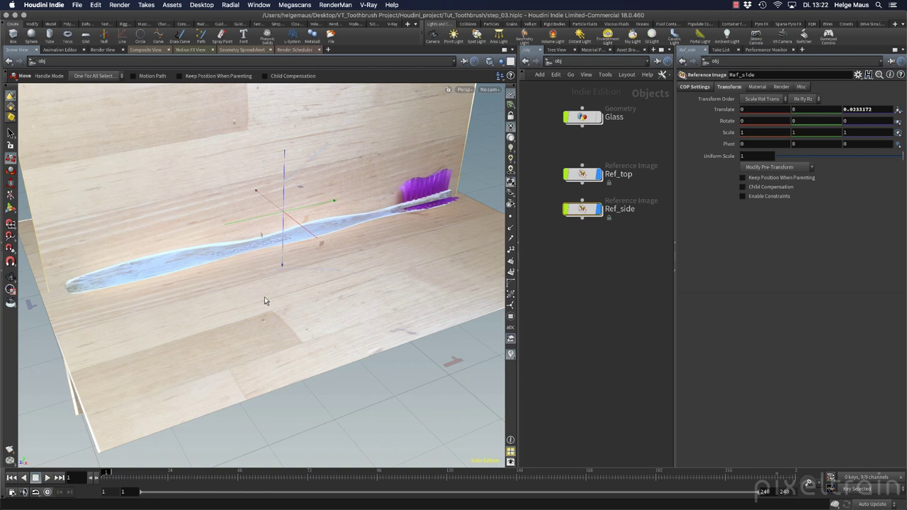
left_click(777, 167)
left_click(778, 177)
left_click(629, 239)
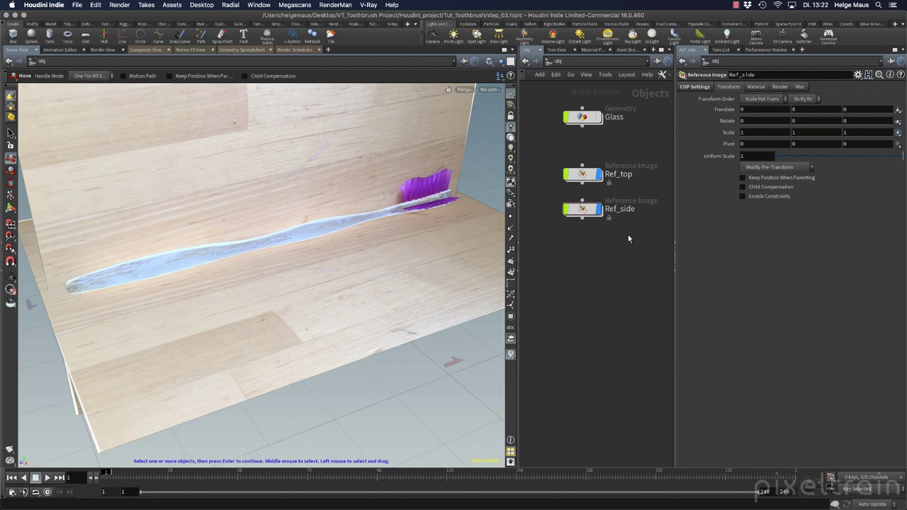
Clean Ref_top's transform into the pre-transform and check the transform values of both reference images.
left_click_drag(400, 229, 345, 236, "alt")
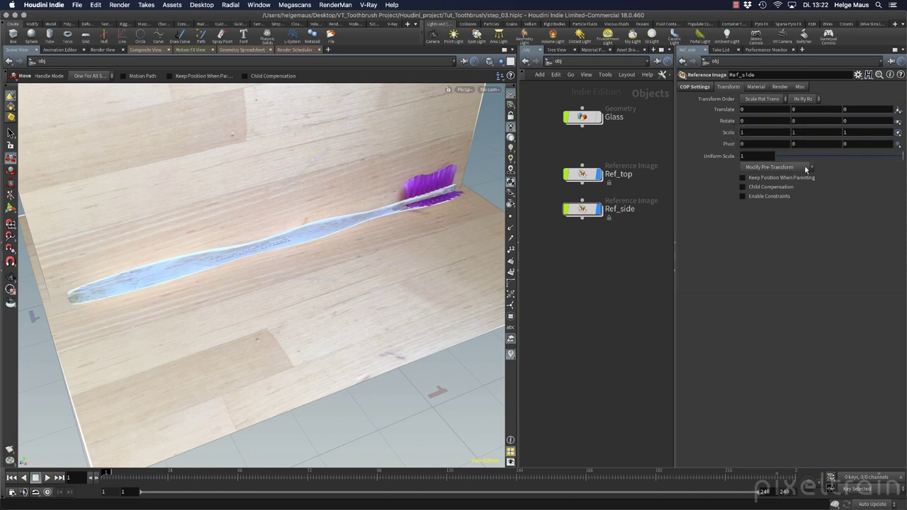
left_click(583, 174)
left_click(770, 167)
left_click(776, 180)
left_click(613, 280)
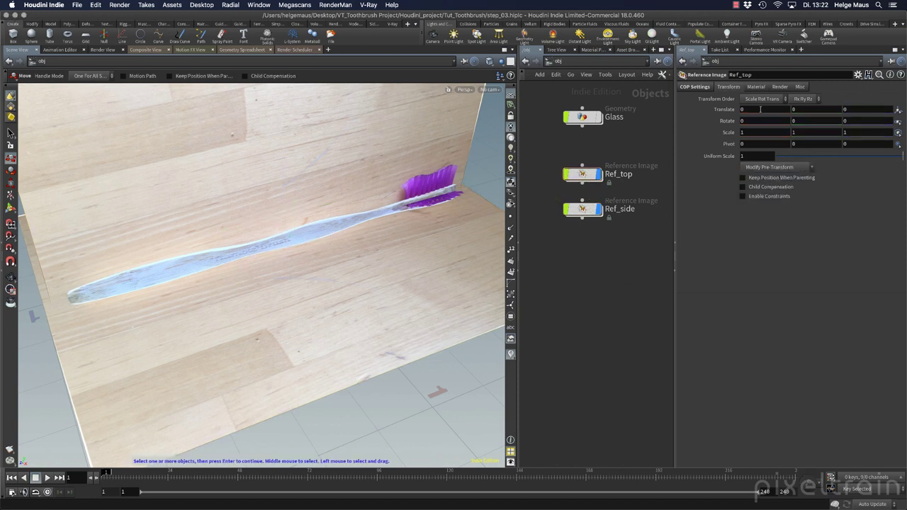
left_click(582, 208)
left_click(584, 175)
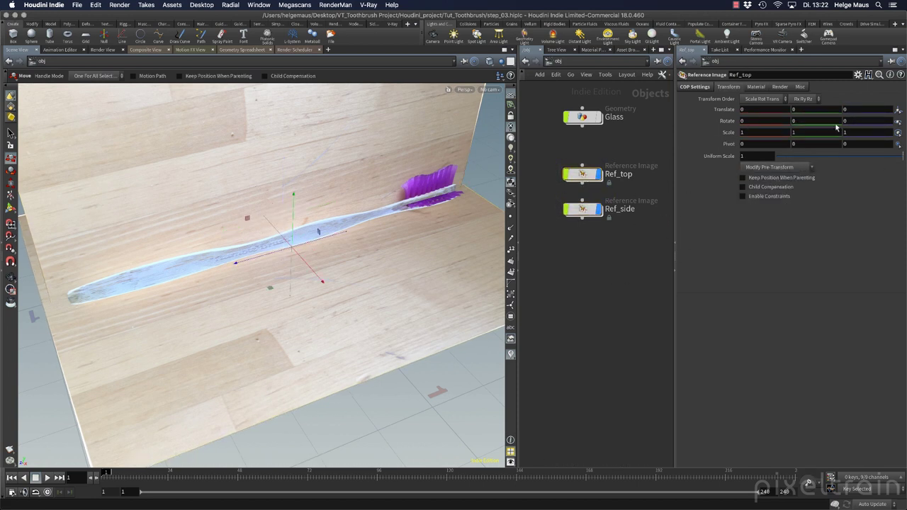
Make Ref_top and Ref_side unselectable in the viewport, switch to the Select tool and save the scene.
left_click(598, 278)
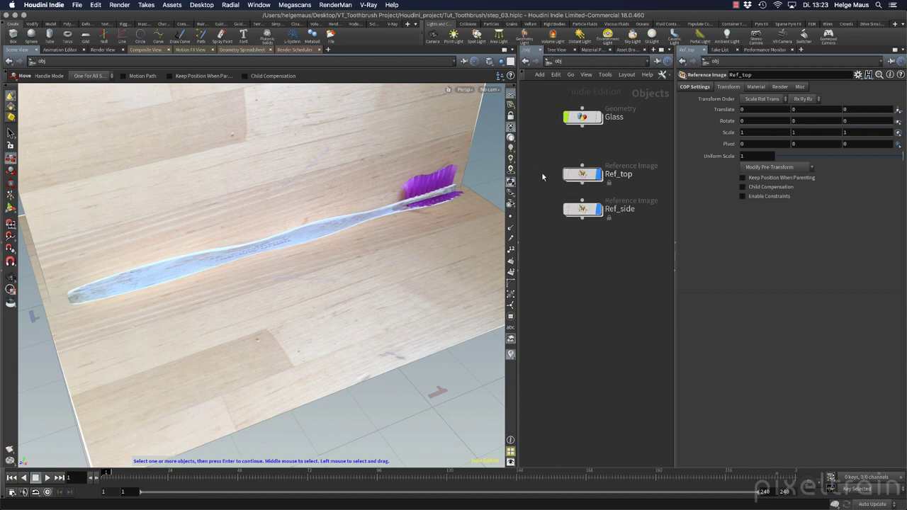
key("s")
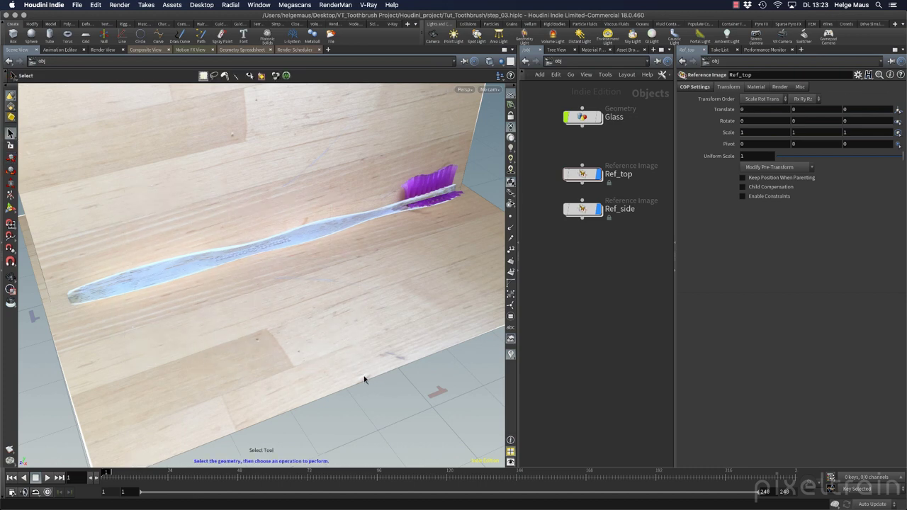
key("super+s")
key("Escape")
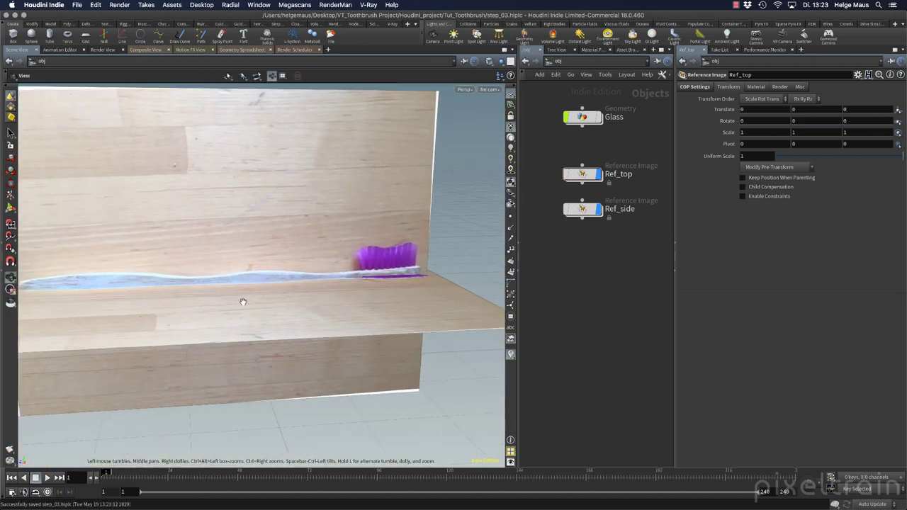